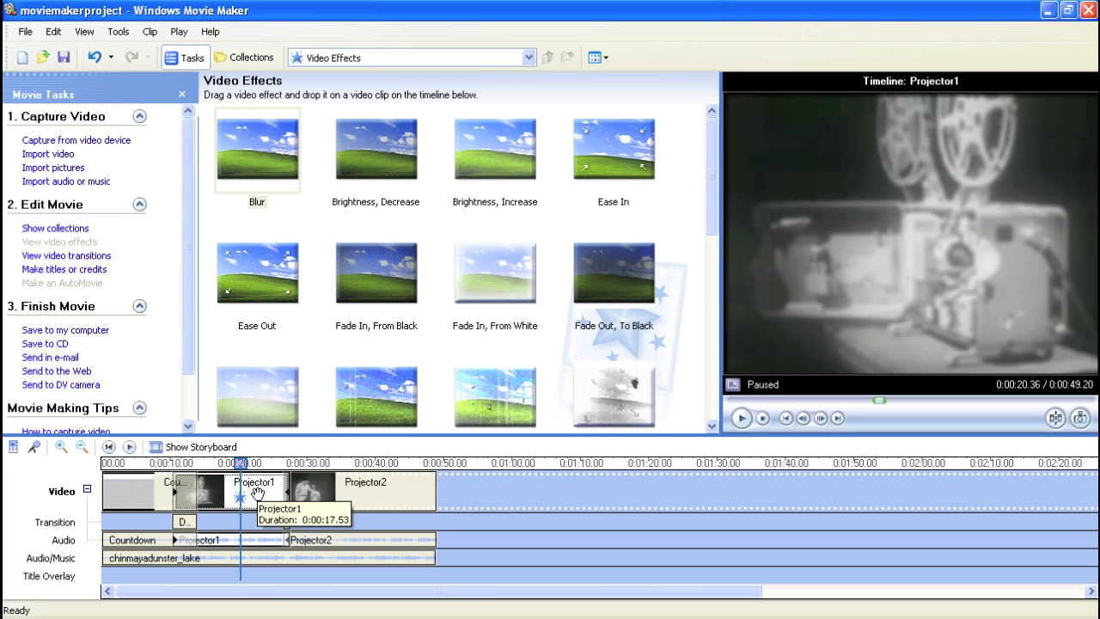
Open the video effects of the Projector1 clip for editing and add the Film Grain effect.
{"action": "right_click", "coordinate": [258, 493]}
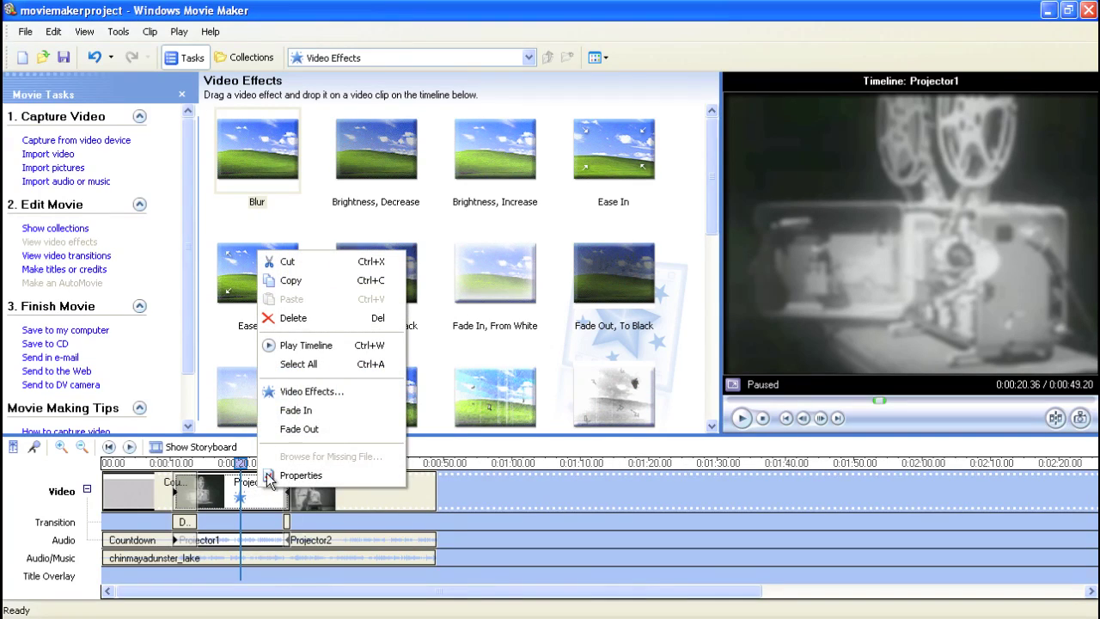
{"action": "left_click", "coordinate": [353, 391]}
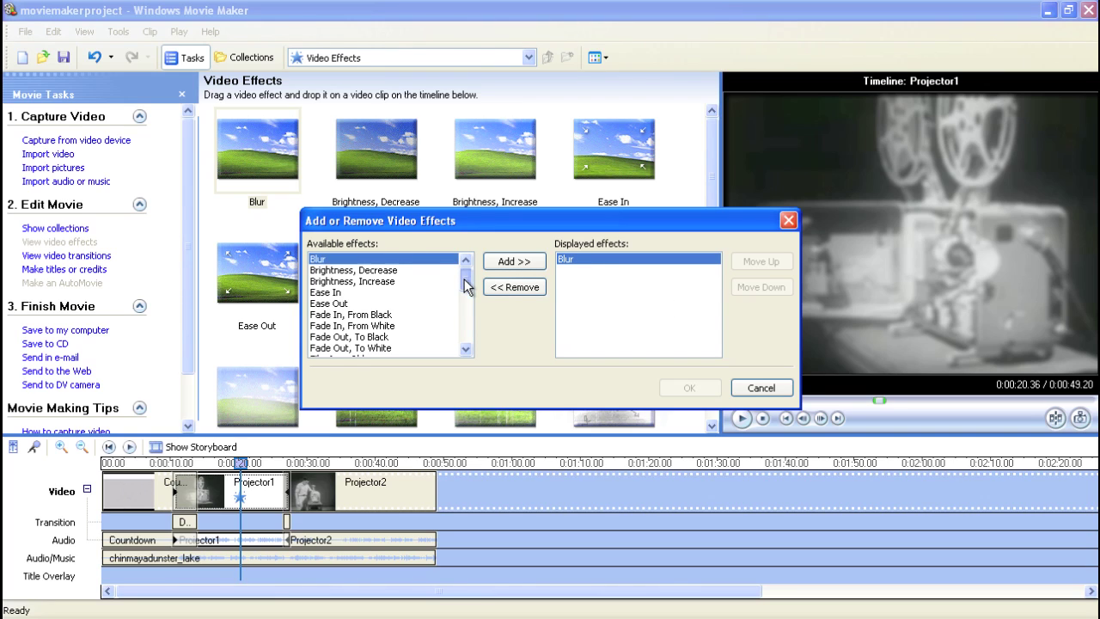
{"action": "left_click_drag", "start_coordinate": [467, 278], "coordinate": [466, 311]}
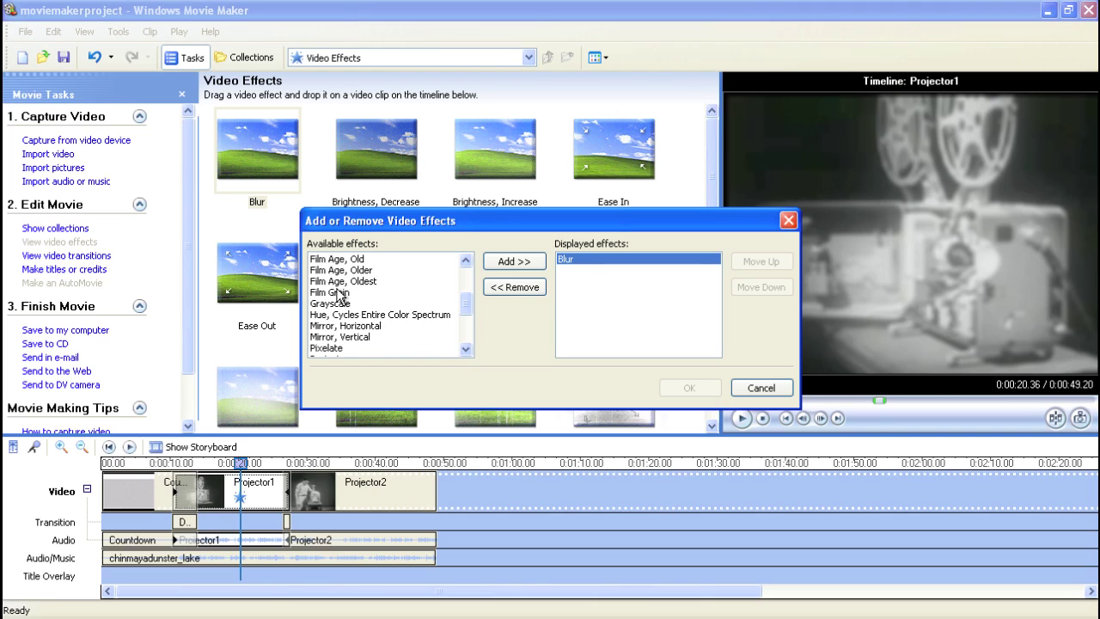
{"action": "left_click", "coordinate": [348, 293]}
{"action": "left_click", "coordinate": [505, 263]}
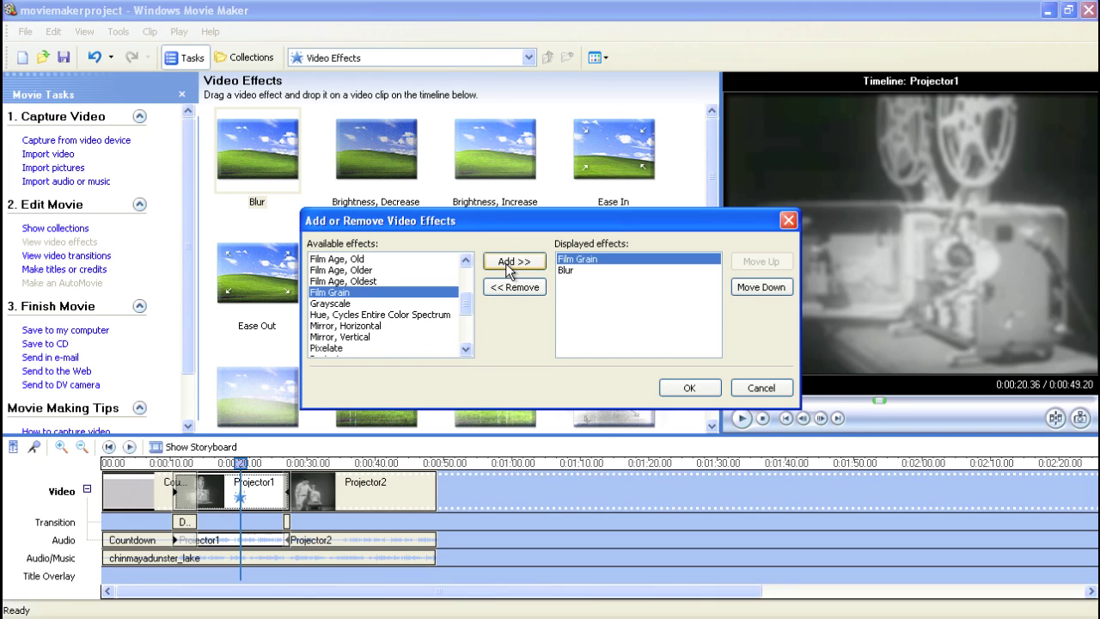
Move Film Grain below Blur in the clip's applied effects and return it to first place.
{"action": "left_click", "coordinate": [567, 270]}
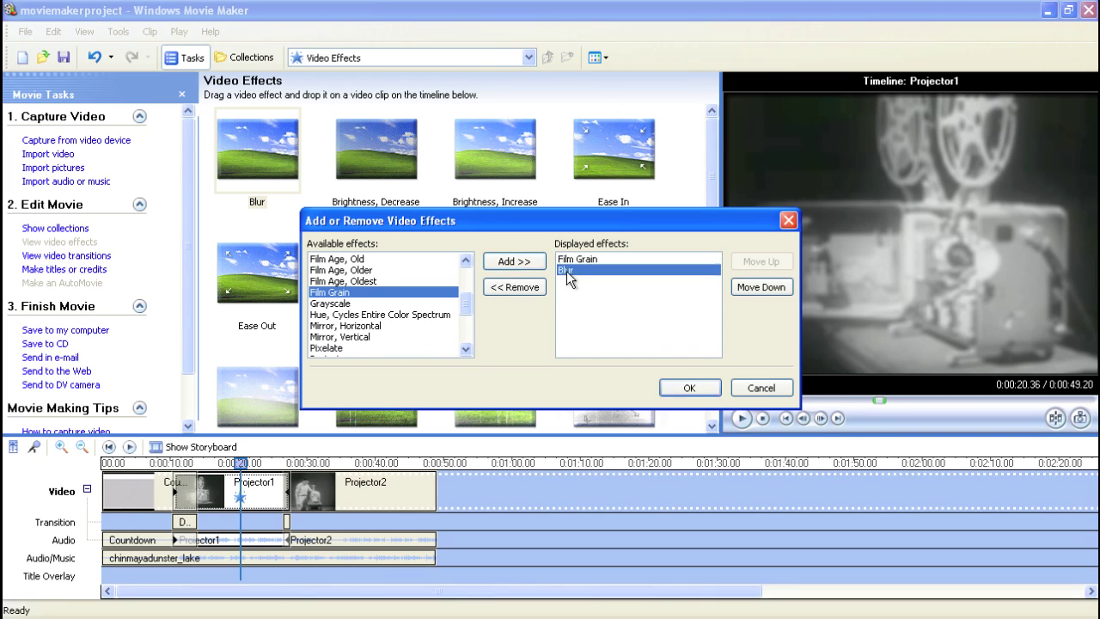
{"action": "left_click", "coordinate": [586, 260]}
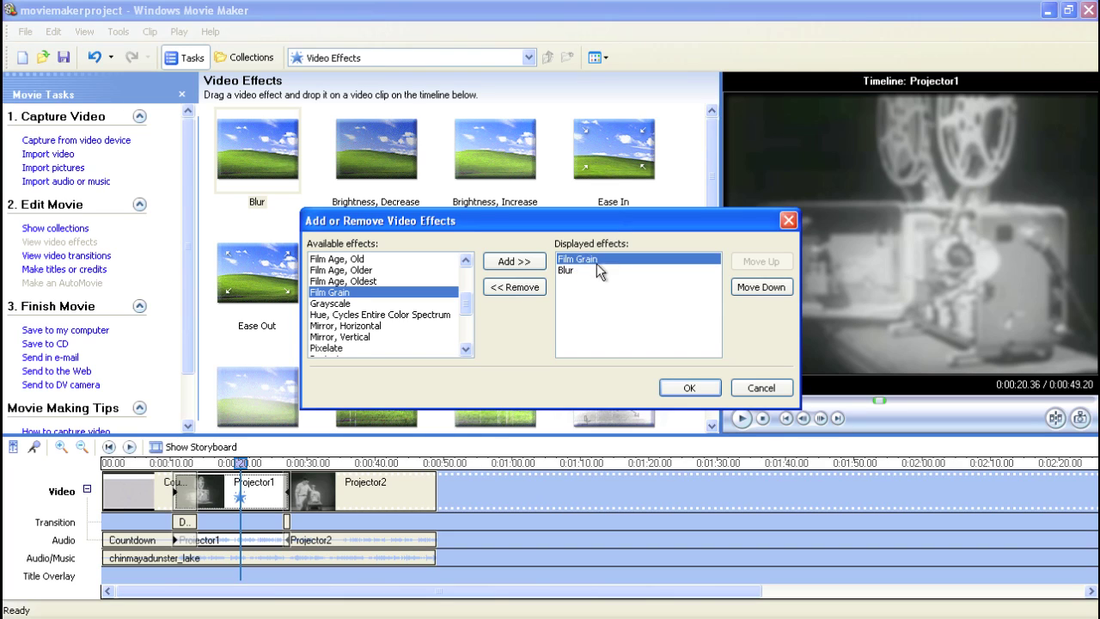
{"action": "left_click", "coordinate": [749, 289]}
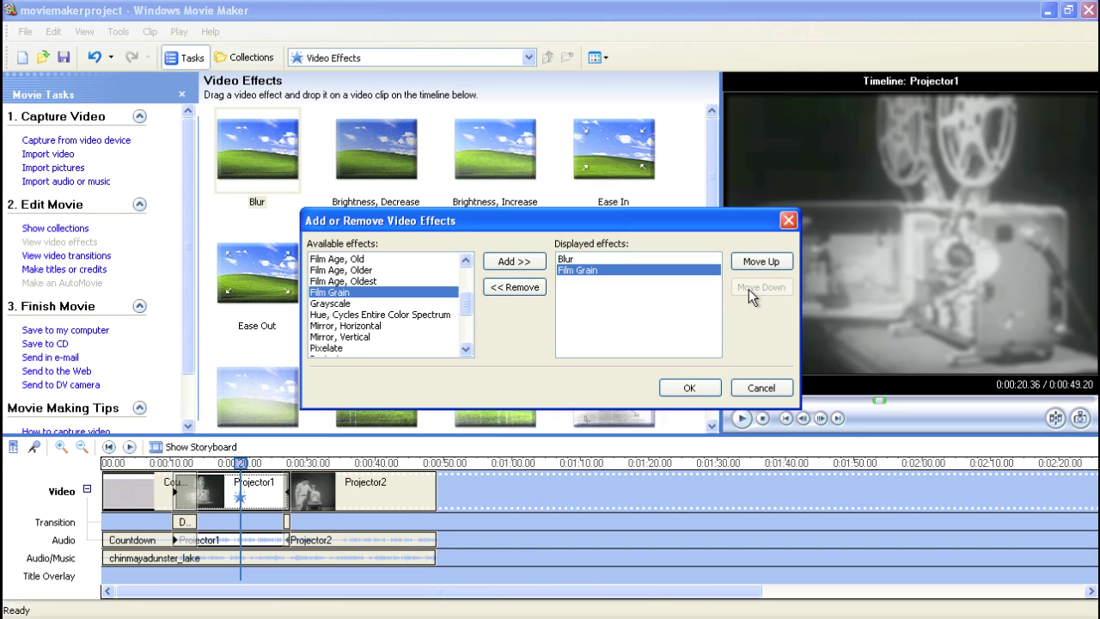
{"action": "left_click", "coordinate": [760, 261]}
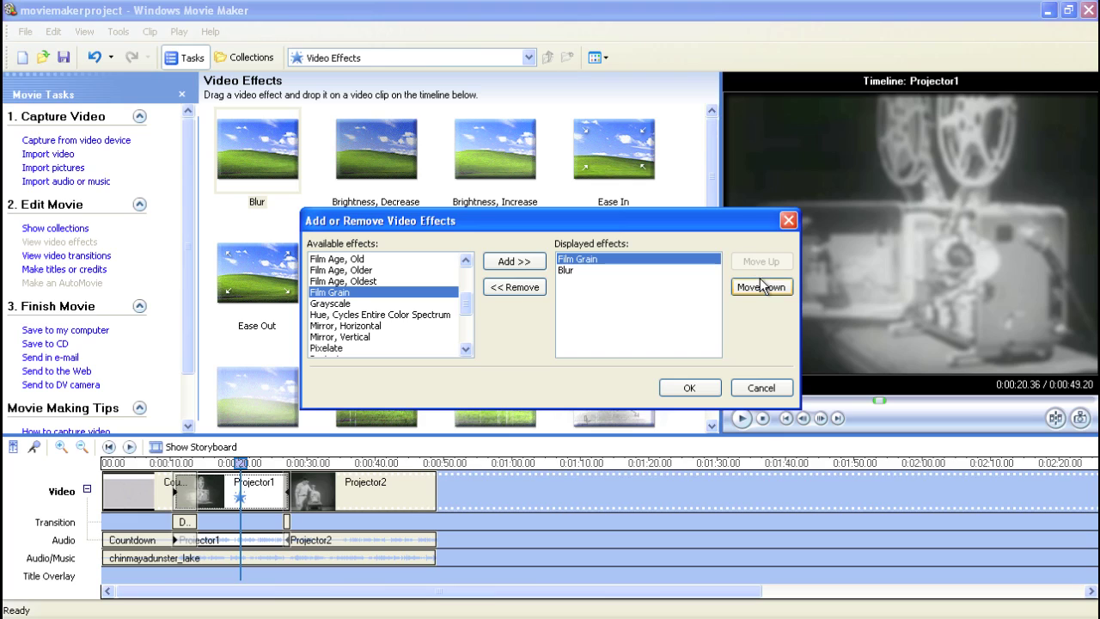
{"action": "left_click", "coordinate": [570, 272]}
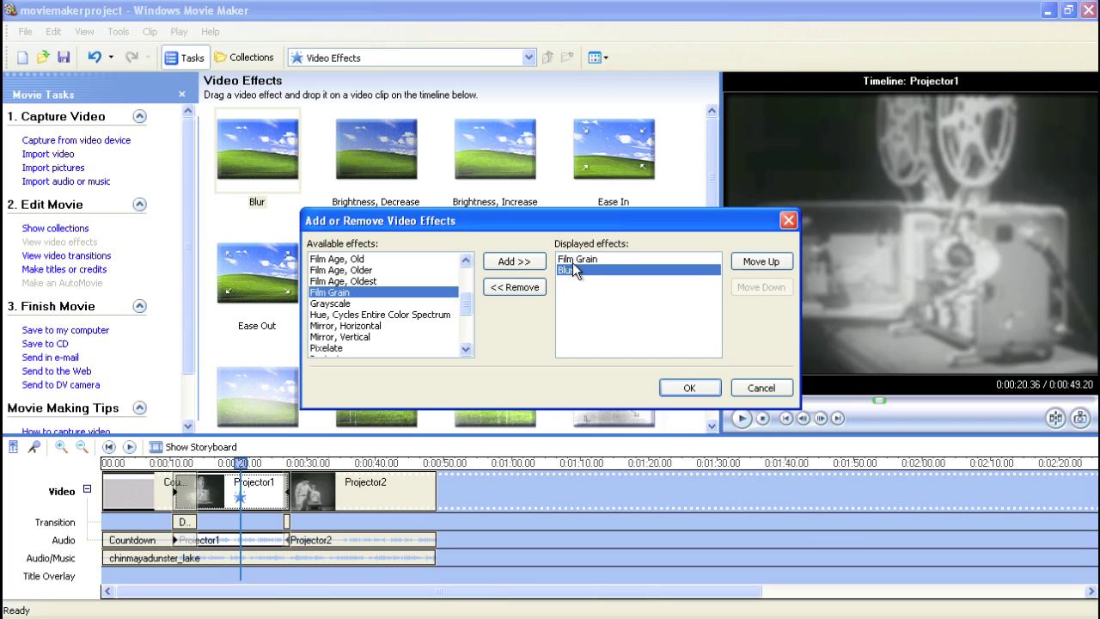
{"action": "left_click", "coordinate": [577, 259]}
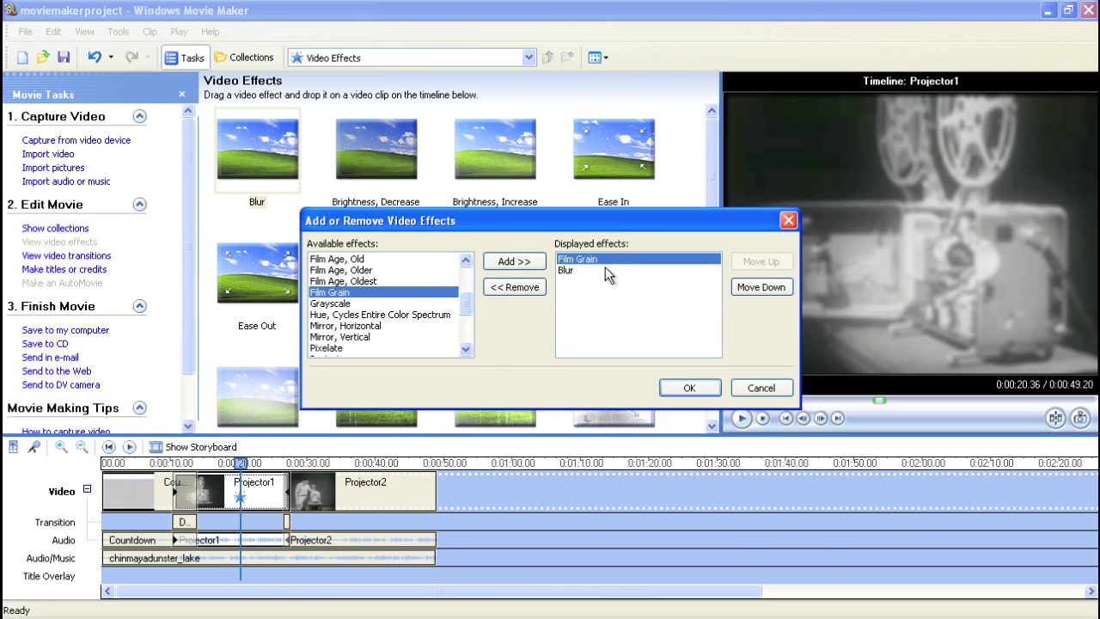
Remove both Film Grain and Blur from the Projector1 clip and apply the change.
{"action": "left_click", "coordinate": [532, 289]}
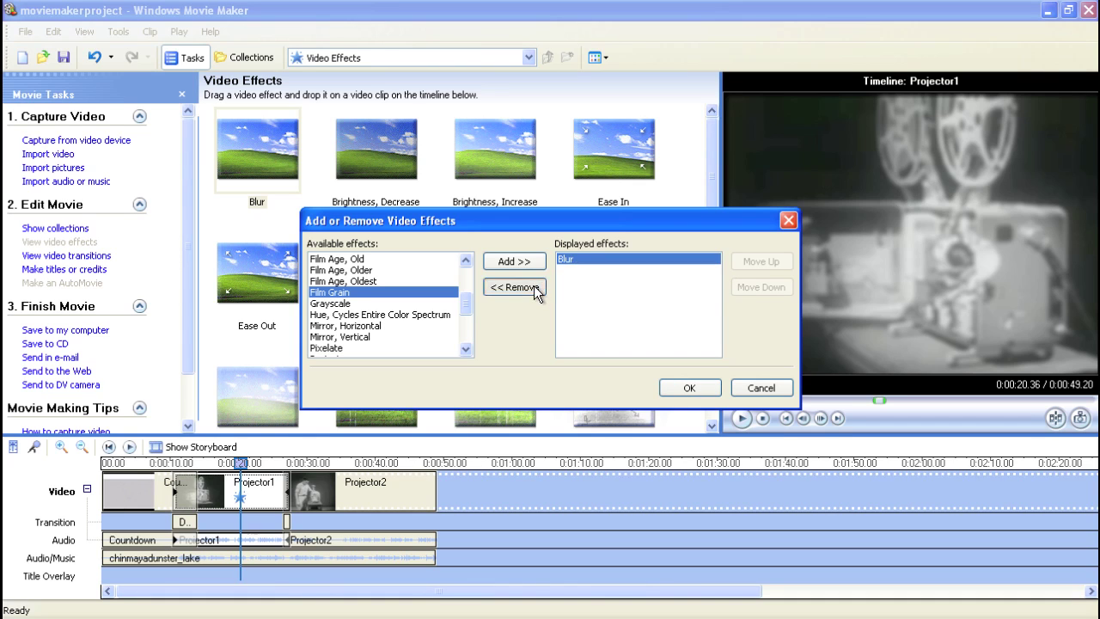
{"action": "left_click", "coordinate": [533, 289]}
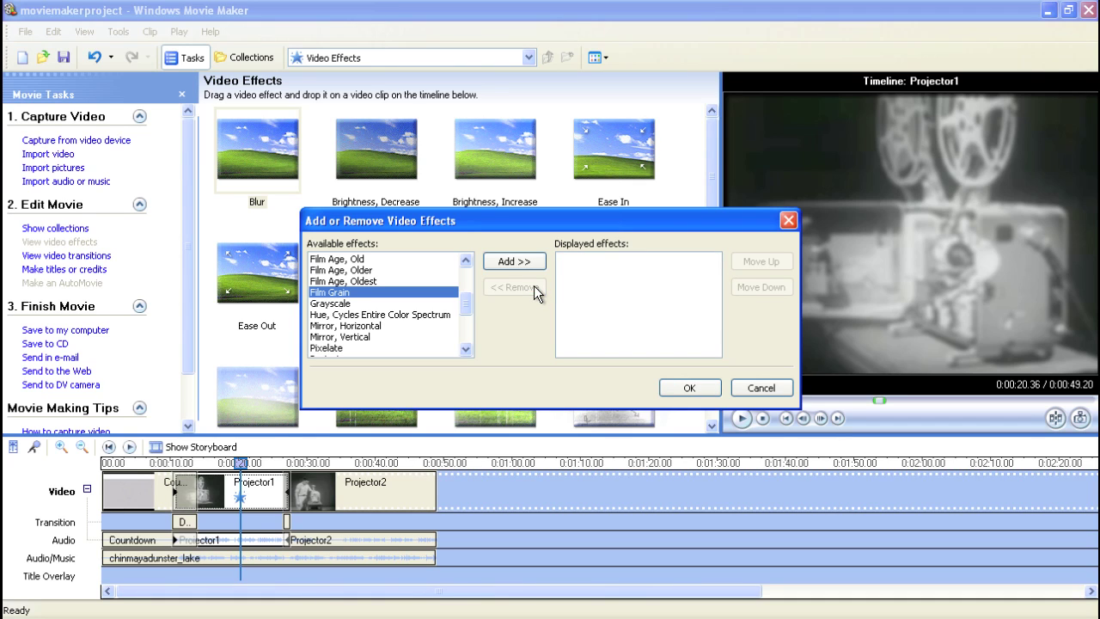
{"action": "left_click", "coordinate": [701, 387]}
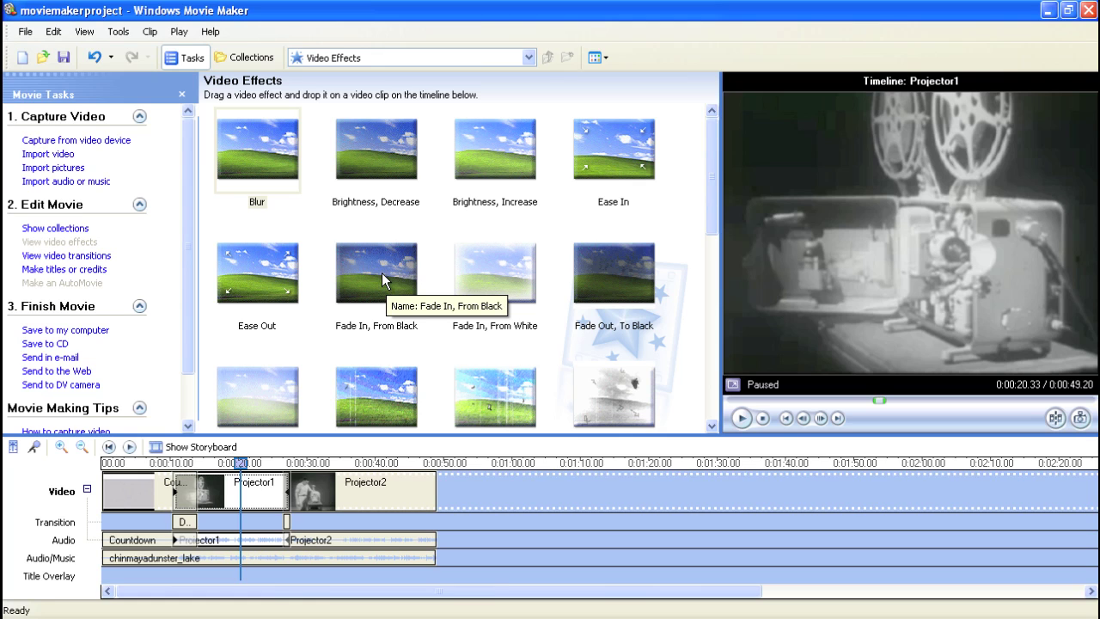
Apply the Fade In, From Black effect to the Countdown clip and Fade Out, To Black to the Projector2 clip.
{"action": "left_click_drag", "start_coordinate": [382, 273], "coordinate": [123, 494]}
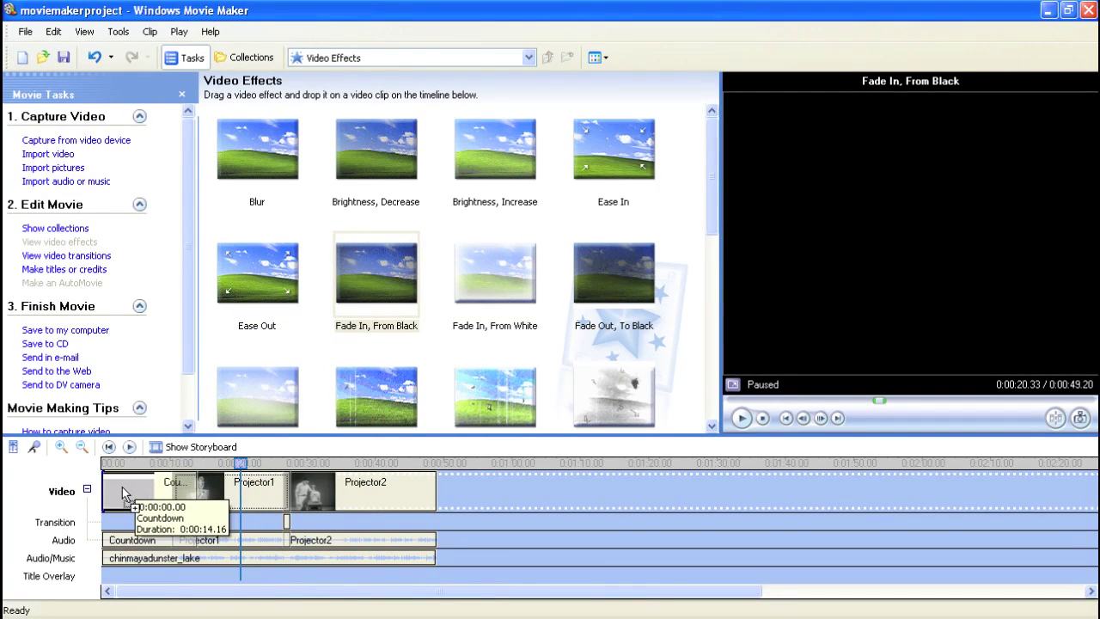
{"action": "left_click", "coordinate": [608, 296]}
{"action": "left_click_drag", "start_coordinate": [623, 282], "coordinate": [421, 490]}
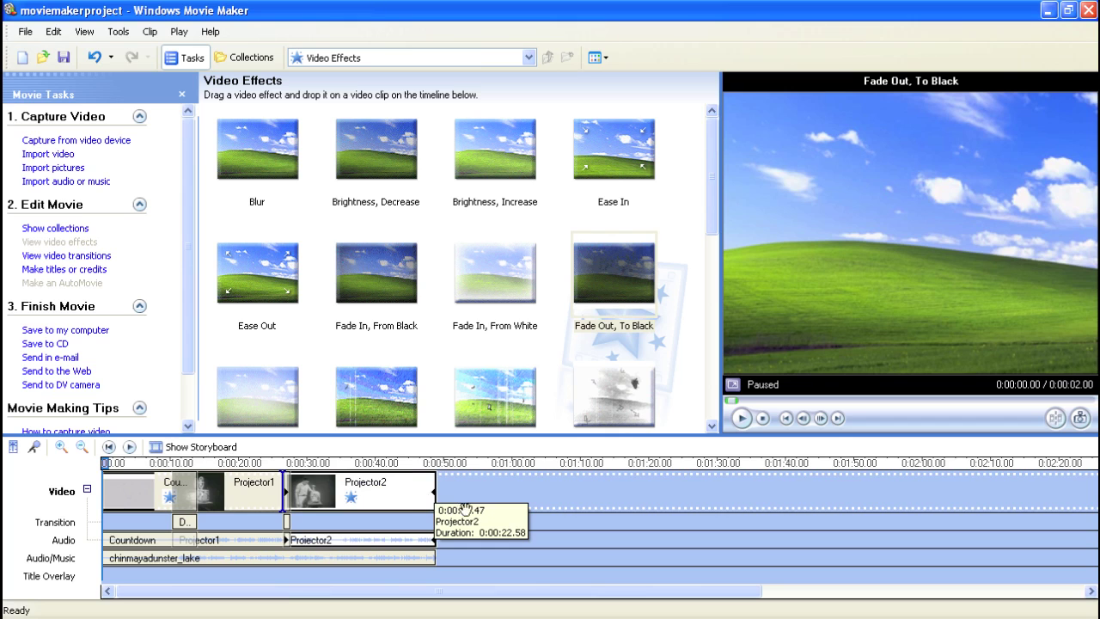
Preview the end of the Projector2 clip from about 0:00:45 to check its fade to black.
{"action": "left_click", "coordinate": [412, 472]}
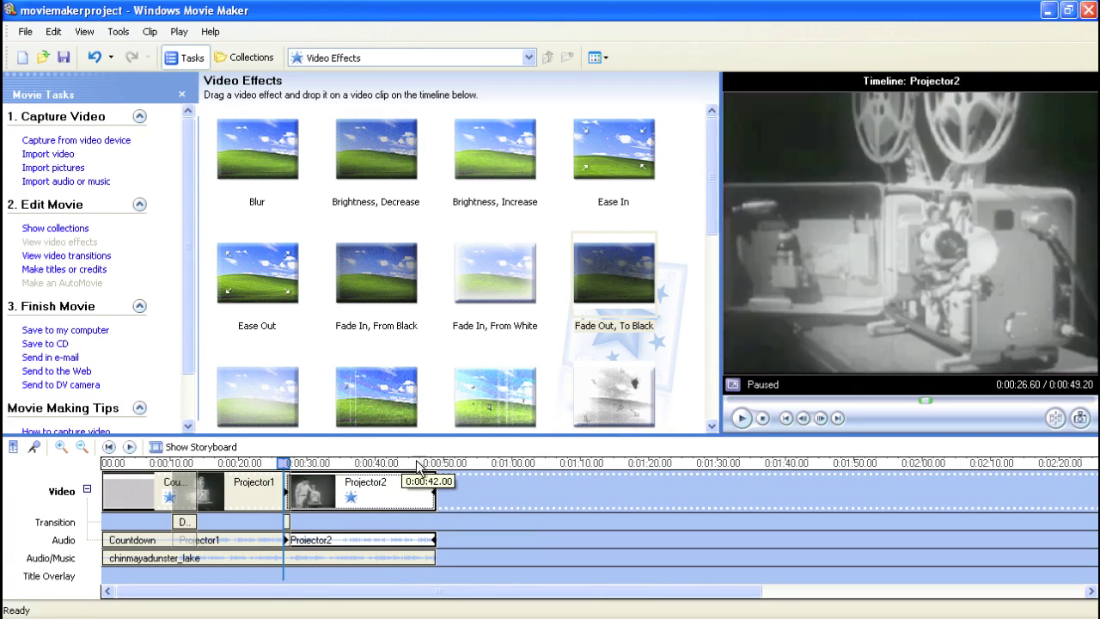
{"action": "left_click", "coordinate": [388, 464]}
{"action": "left_click", "coordinate": [414, 465]}
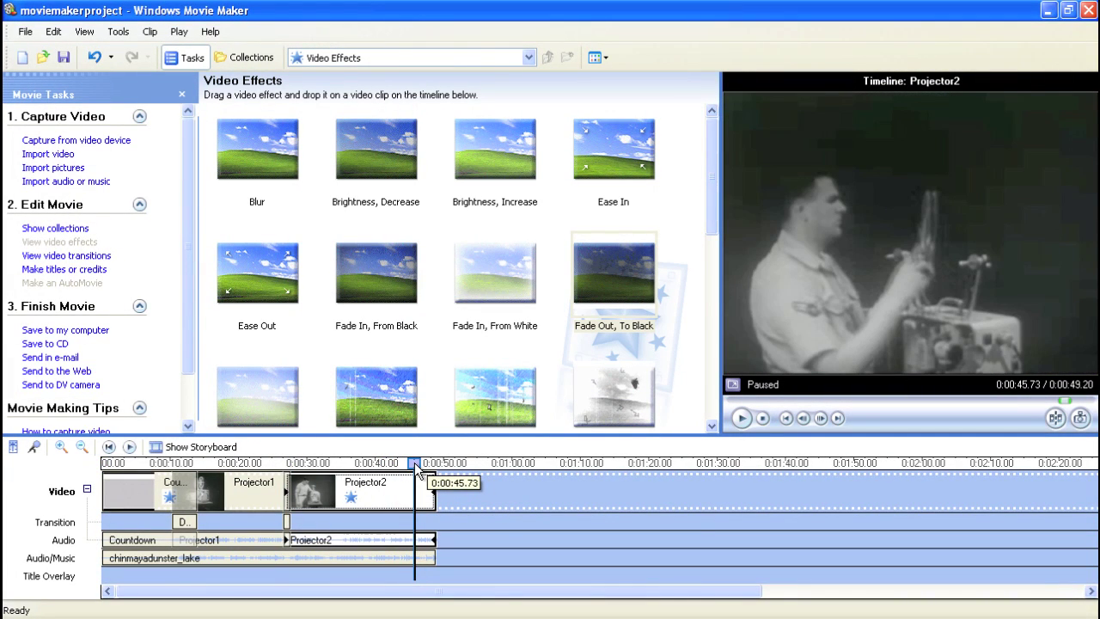
{"action": "left_click", "coordinate": [741, 419]}
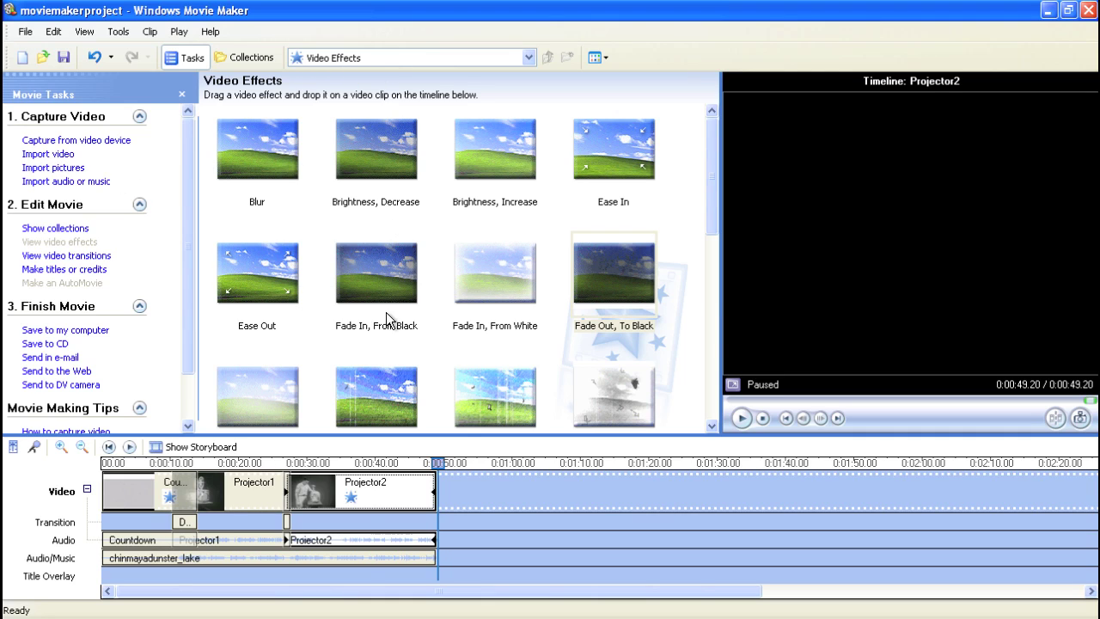
Trim the end of the Projector2 clip back to about 0:00:46 and extend it again to about 0:00:49.
{"action": "left_click_drag", "start_coordinate": [386, 312], "coordinate": [348, 465]}
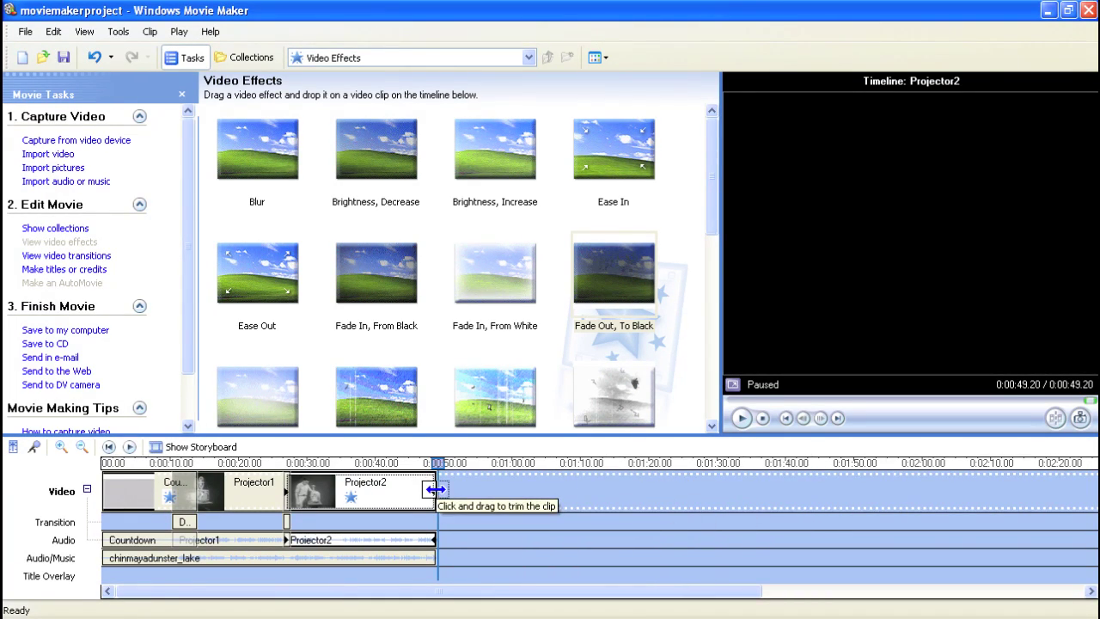
{"action": "left_click_drag", "start_coordinate": [433, 490], "coordinate": [412, 489]}
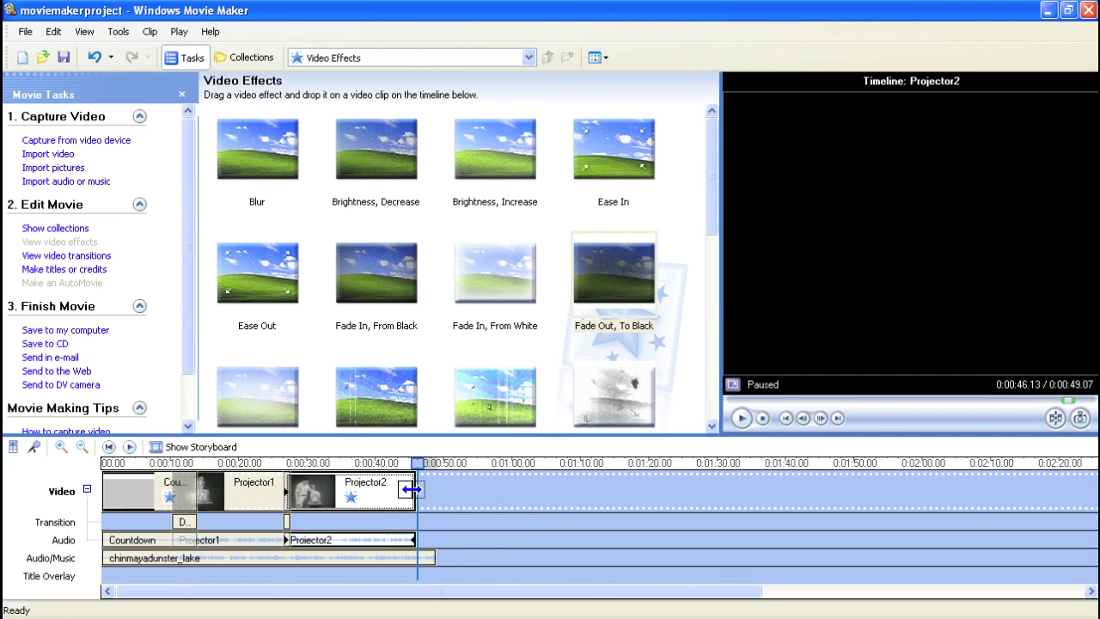
{"action": "left_click", "coordinate": [419, 489]}
{"action": "left_click_drag", "start_coordinate": [418, 489], "coordinate": [435, 497]}
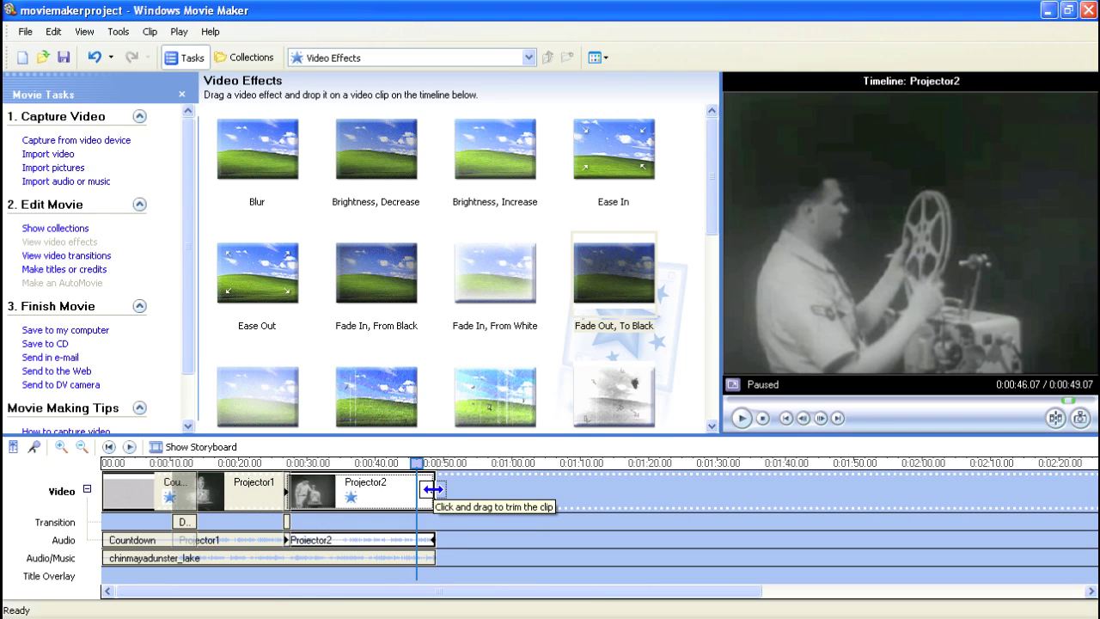
{"action": "mouse_move", "coordinate": [431, 489]}
{"action": "left_mouse_down"}
{"action": "mouse_move", "coordinate": [464, 489]}
{"action": "mouse_move", "coordinate": [435, 493]}
{"action": "left_mouse_up"}
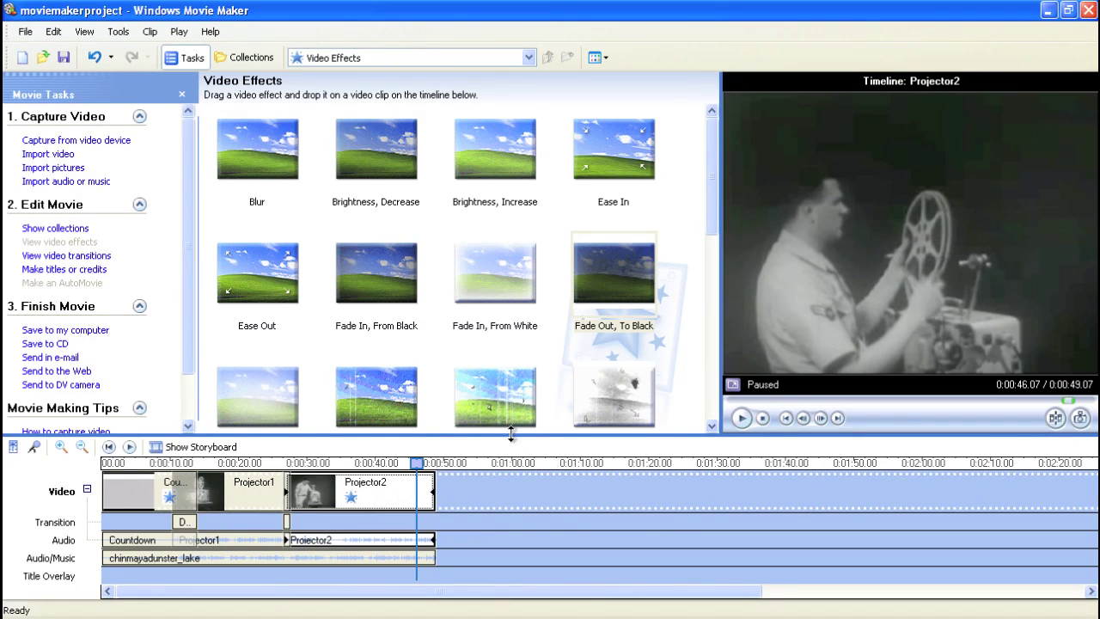
{"action": "mouse_move", "coordinate": [435, 486]}
{"action": "left_mouse_down"}
{"action": "mouse_move", "coordinate": [378, 468]}
{"action": "mouse_move", "coordinate": [328, 471]}
{"action": "mouse_move", "coordinate": [402, 469]}
{"action": "mouse_move", "coordinate": [435, 481]}
{"action": "mouse_move", "coordinate": [438, 497]}
{"action": "left_mouse_up"}
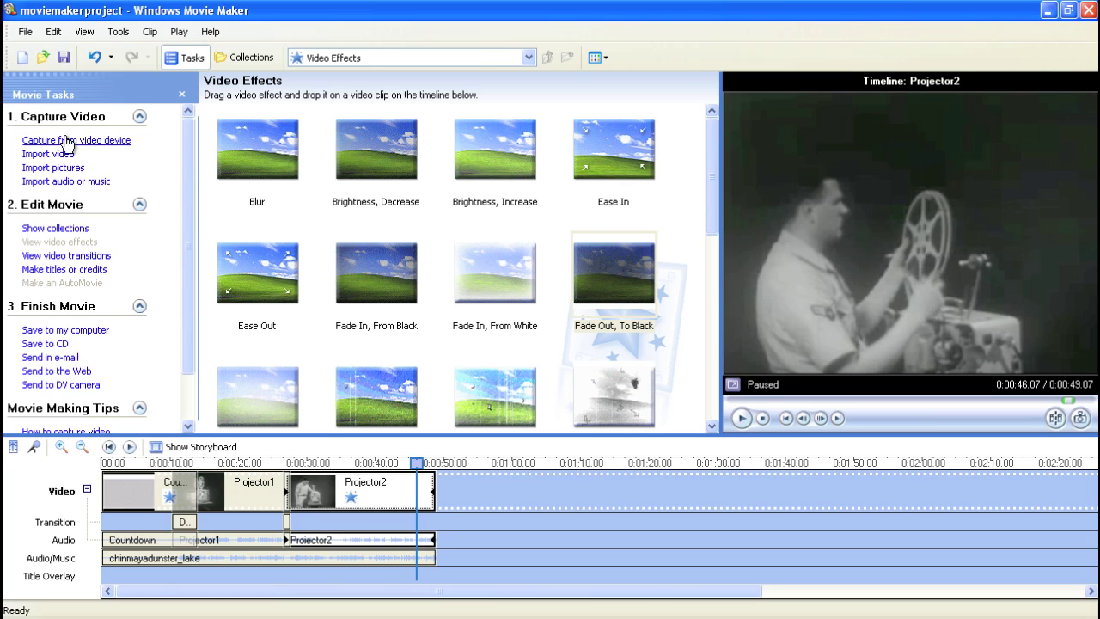
Create a title at the beginning of the movie with the text "Intro Title".
{"action": "left_click", "coordinate": [79, 272]}
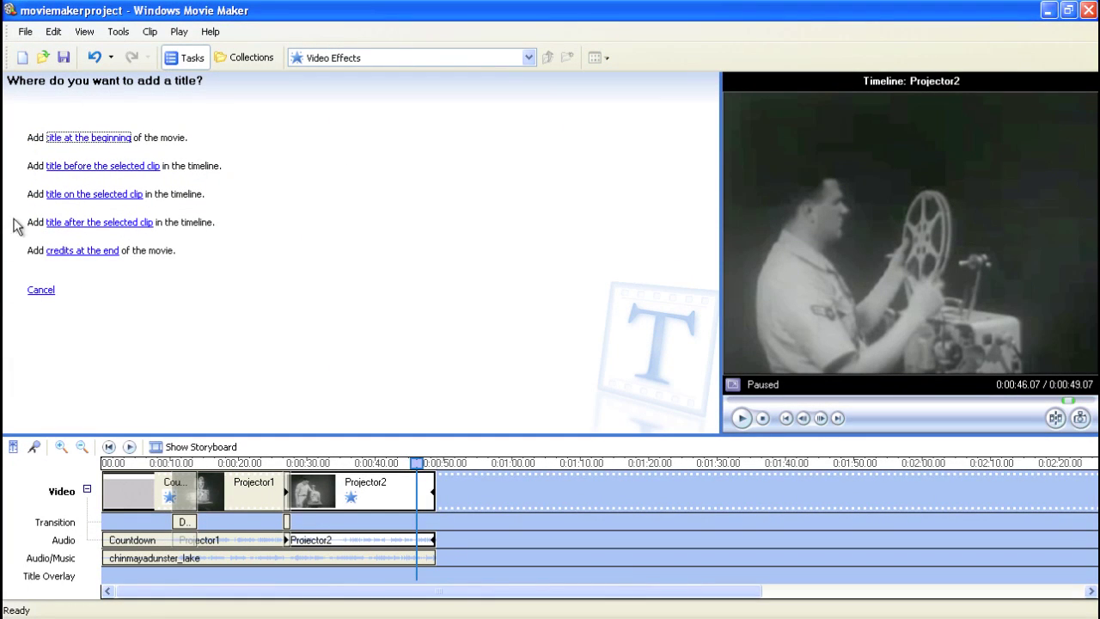
{"action": "left_click", "coordinate": [108, 141]}
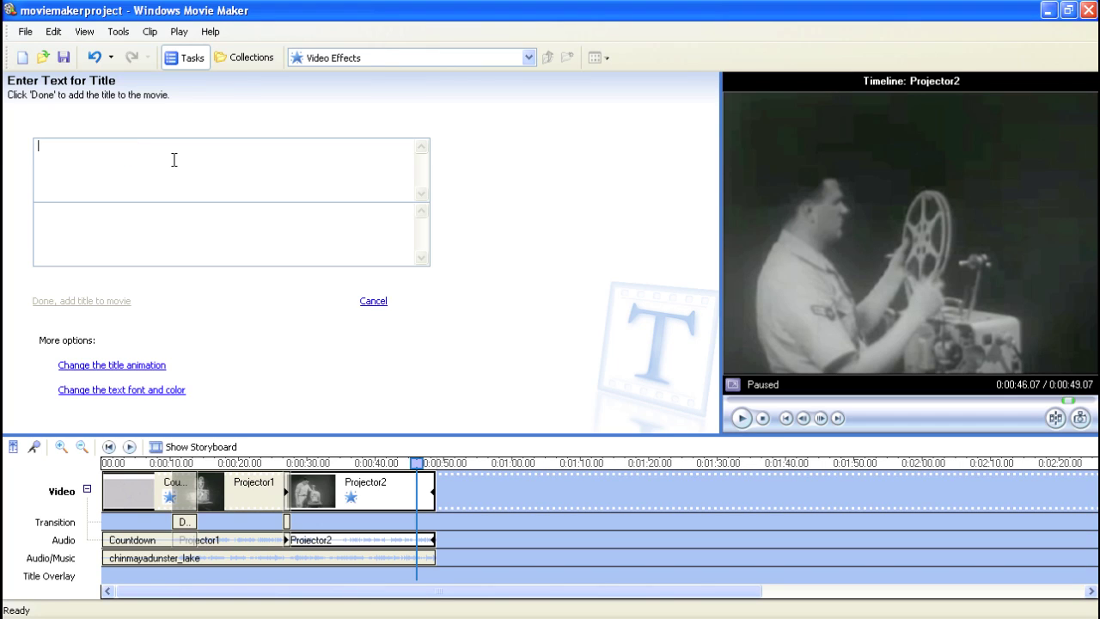
{"action": "type", "text": "Intro"}
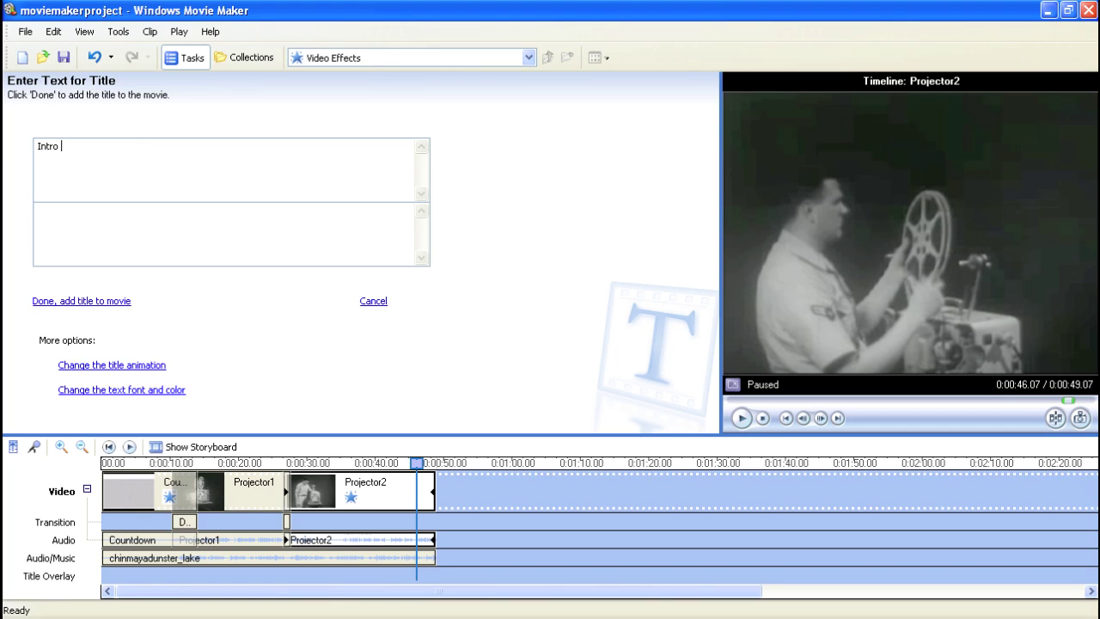
{"action": "type", "text": " Title"}
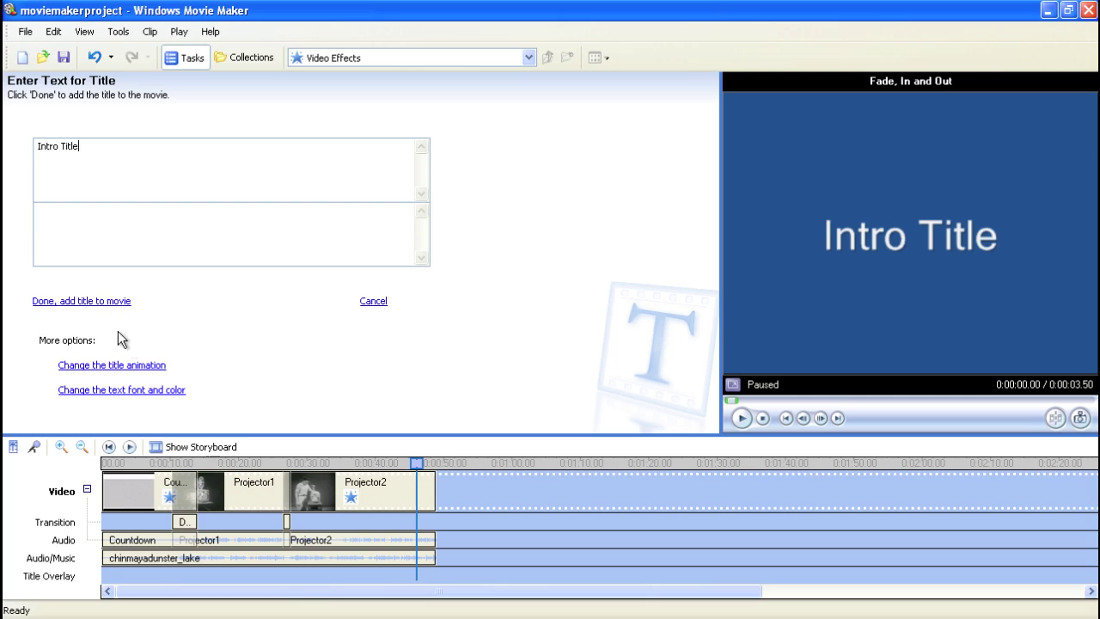
Set the title's background color to black and add the title to the movie.
{"action": "left_click", "coordinate": [153, 391]}
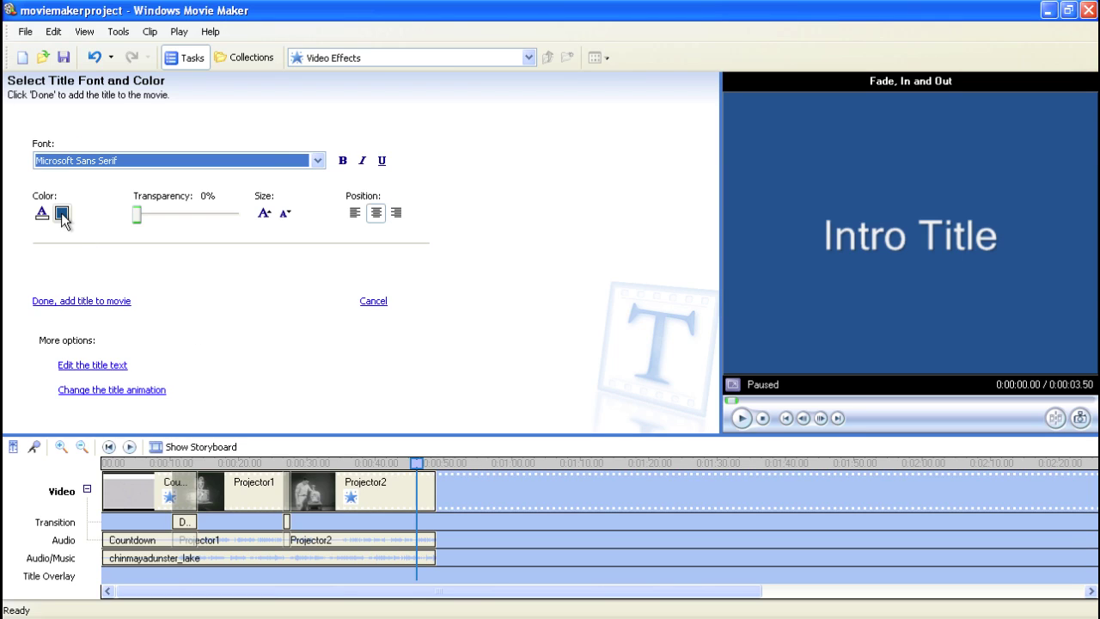
{"action": "left_click", "coordinate": [62, 215]}
{"action": "left_click", "coordinate": [23, 169]}
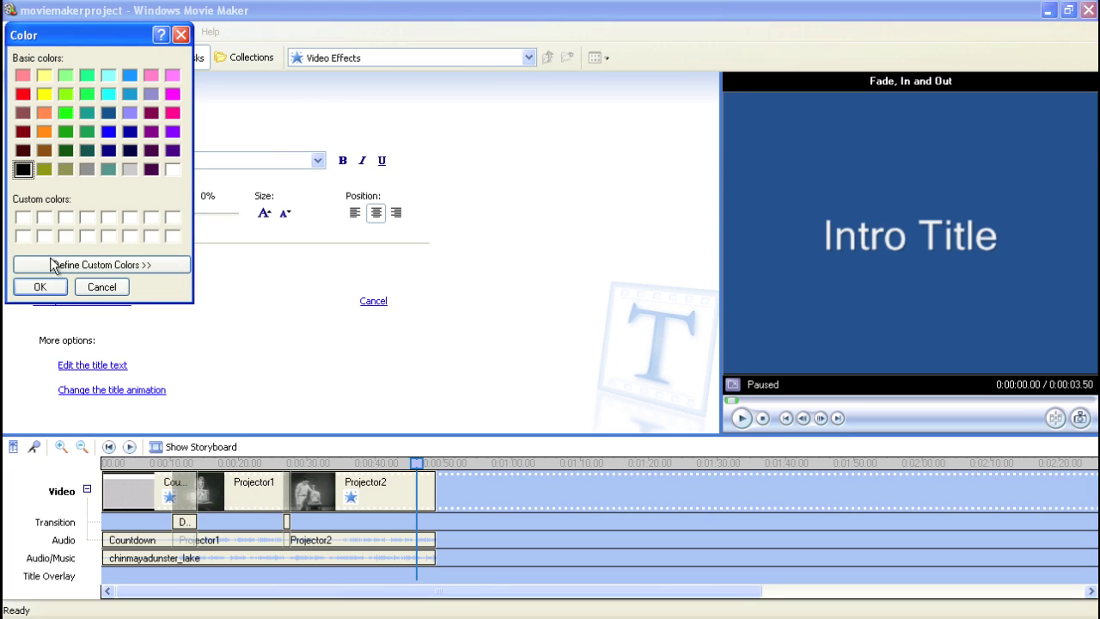
{"action": "left_click", "coordinate": [53, 288]}
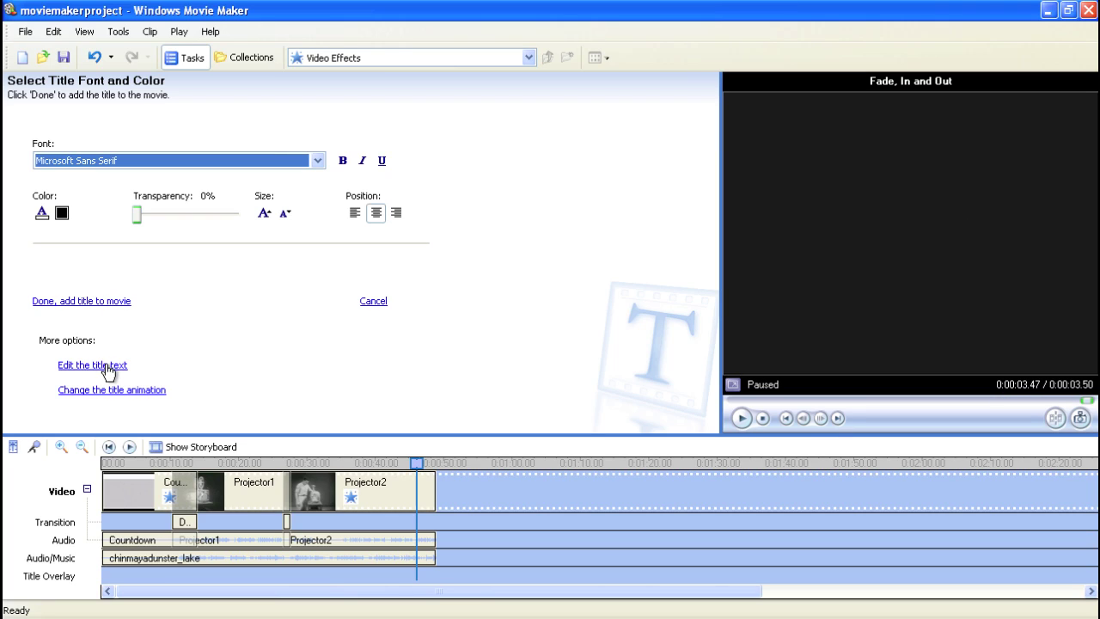
{"action": "left_click", "coordinate": [102, 302]}
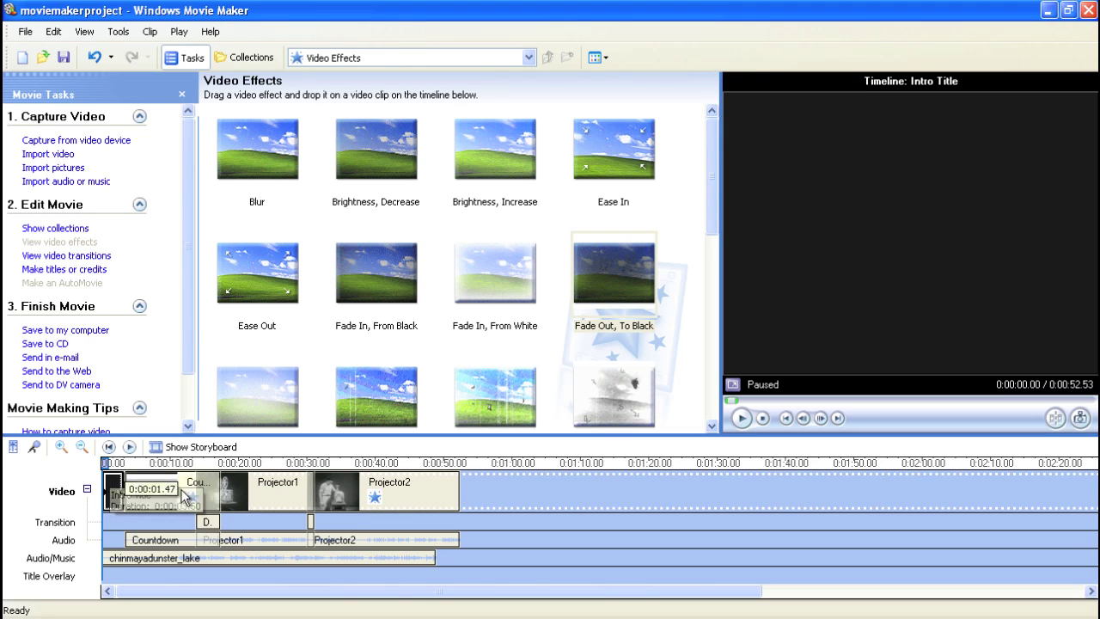
Preview the start of the movie from the intro title into the Countdown clip.
{"action": "left_click", "coordinate": [744, 421]}
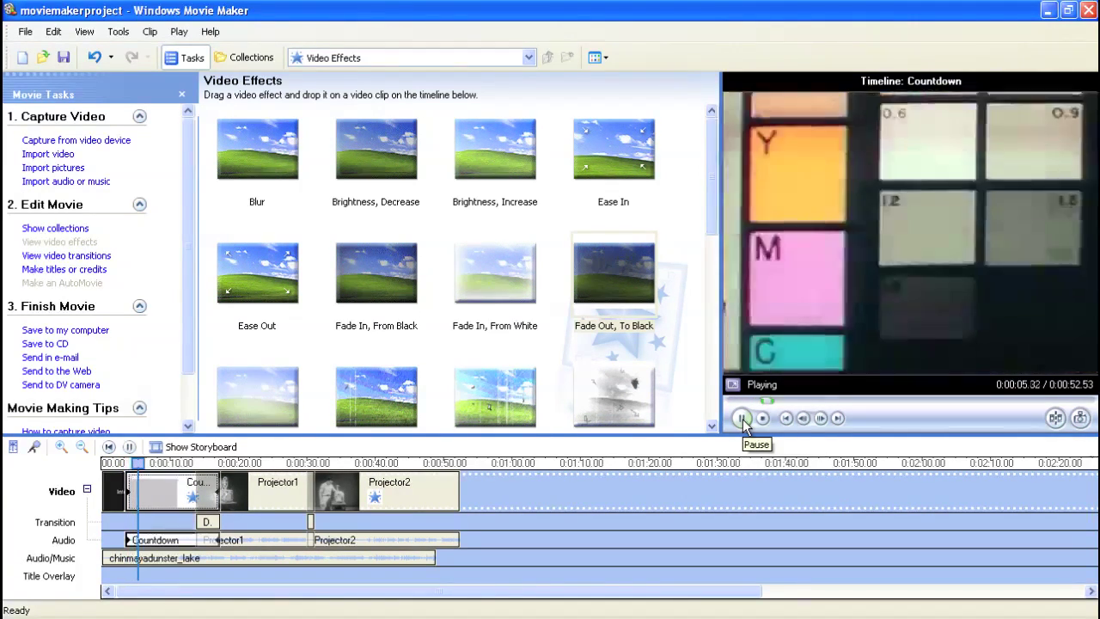
{"action": "left_click", "coordinate": [743, 421]}
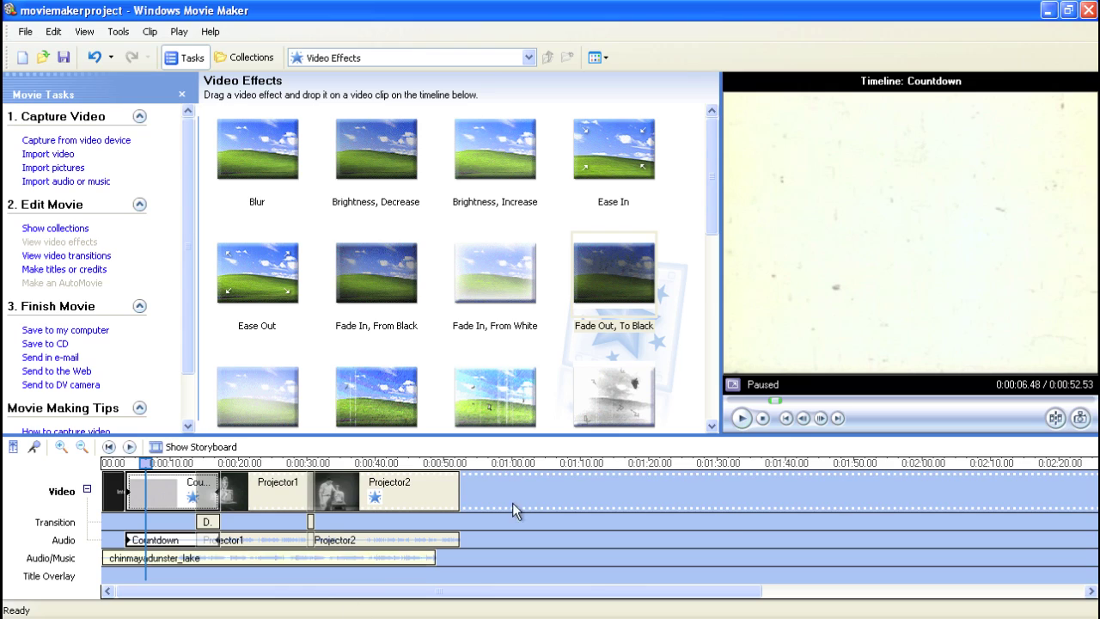
Try to extend the end of the chinmayadunster_lake music clip to the end of the video.
{"action": "left_click", "coordinate": [425, 557]}
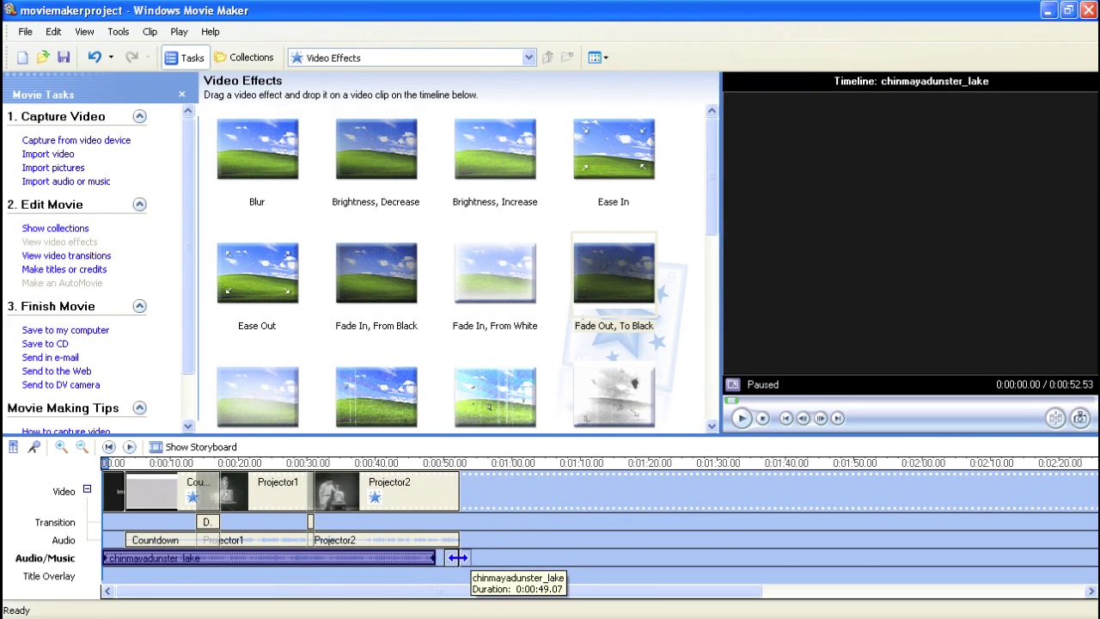
{"action": "left_click", "coordinate": [447, 559]}
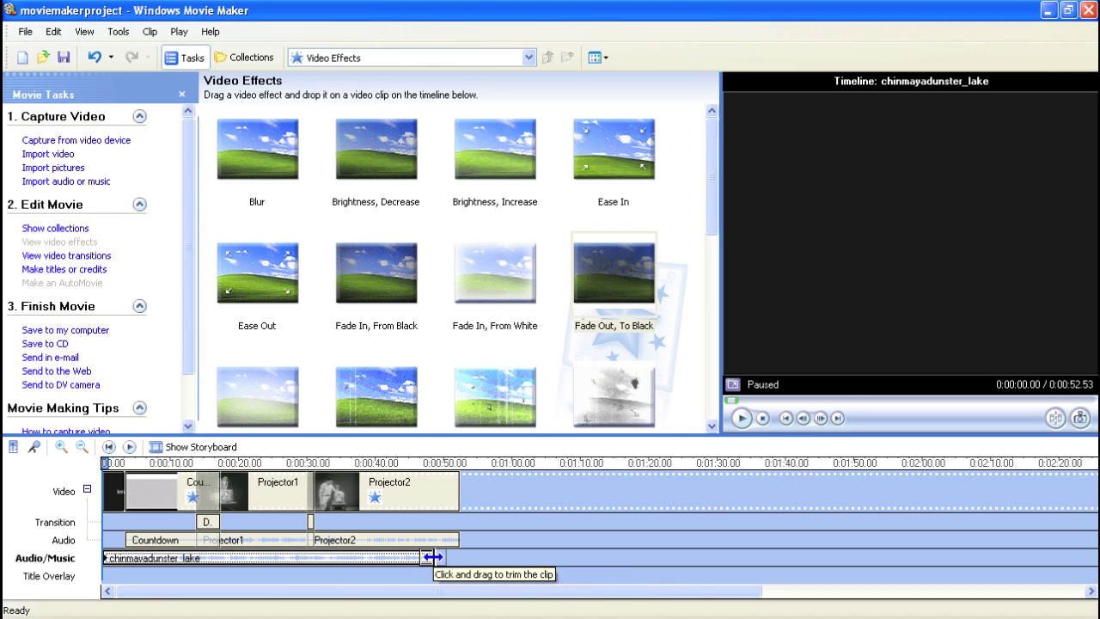
Move the chinmayadunster_lake music clip along the timeline so it starts with the Countdown clip and ends with the video.
{"action": "left_click", "coordinate": [430, 558]}
{"action": "left_click", "coordinate": [471, 563]}
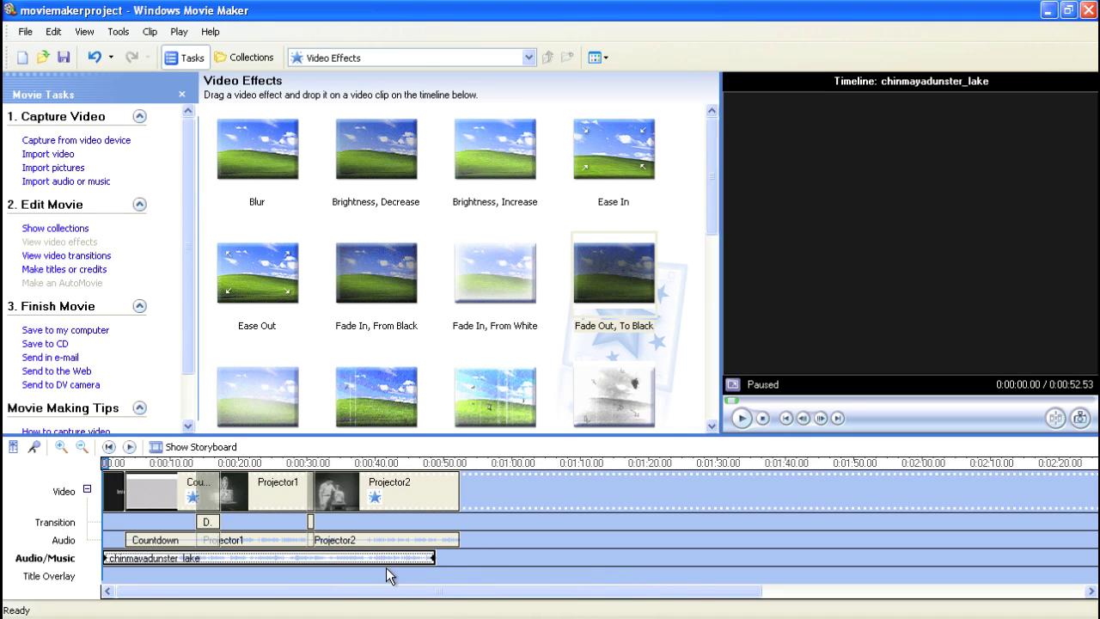
{"action": "left_click_drag", "start_coordinate": [387, 565], "coordinate": [410, 581]}
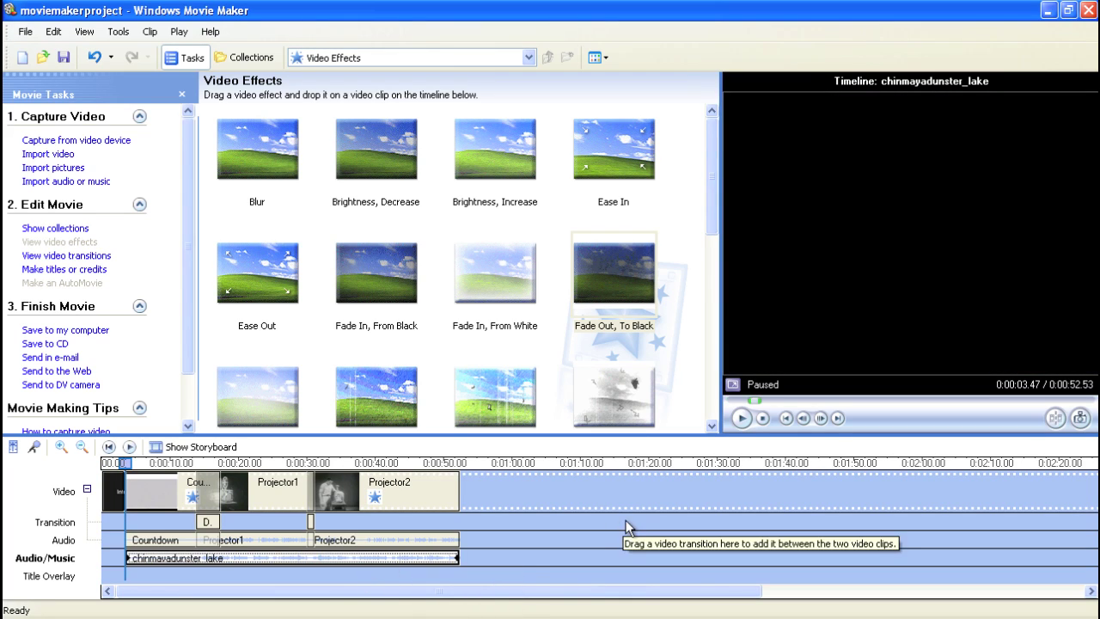
Add a title on the Projector1 clip with the text "16 mm Projector".
{"action": "left_click", "coordinate": [94, 270]}
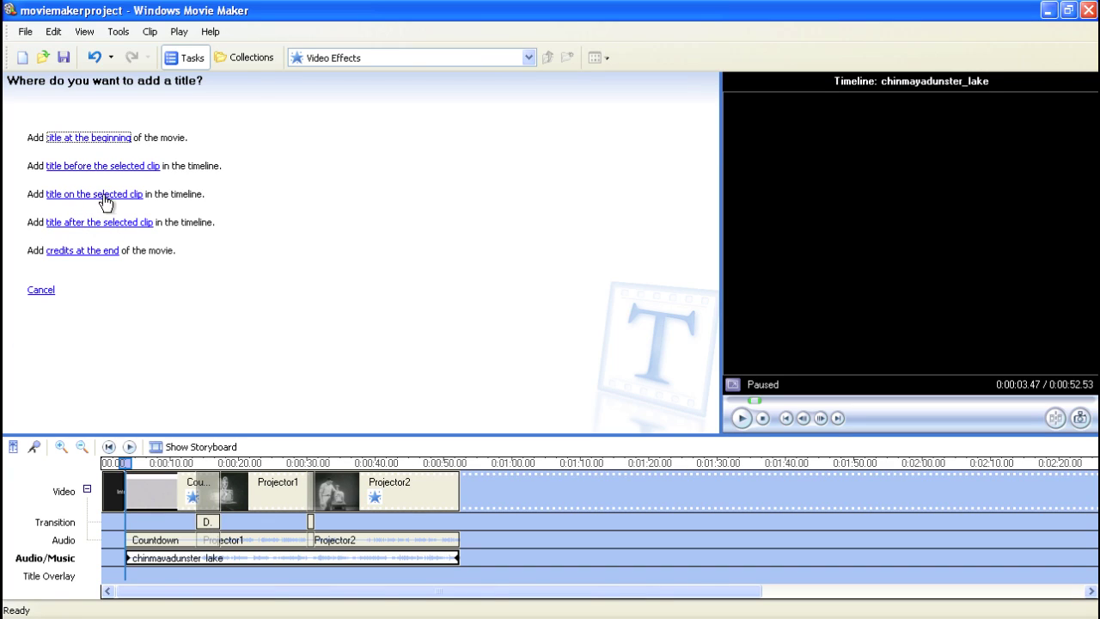
{"action": "left_click", "coordinate": [281, 496]}
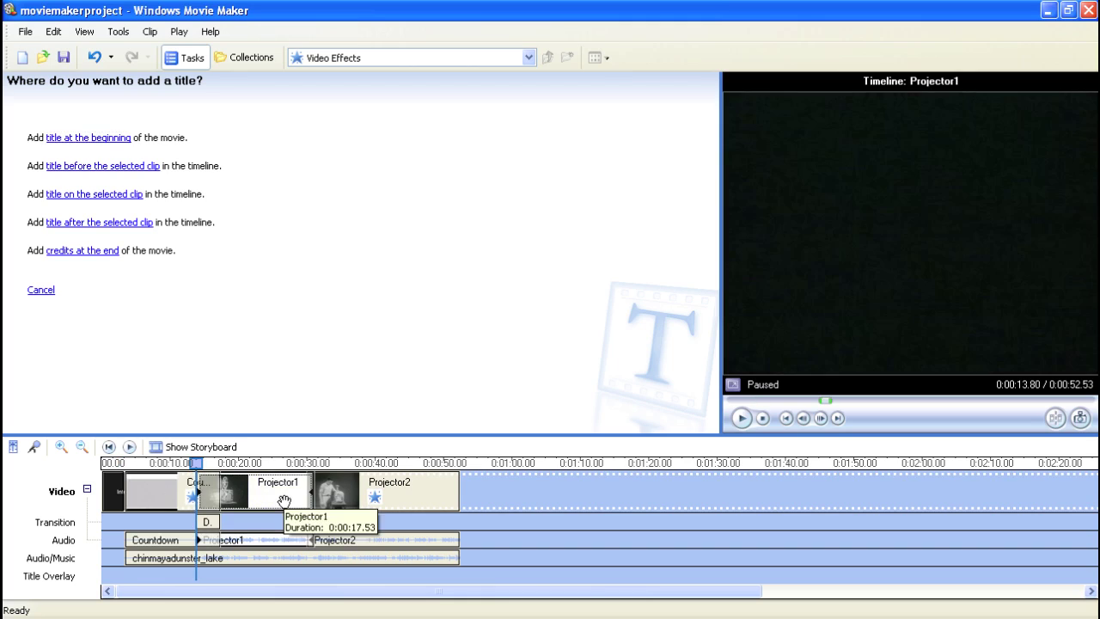
{"action": "left_click", "coordinate": [109, 200]}
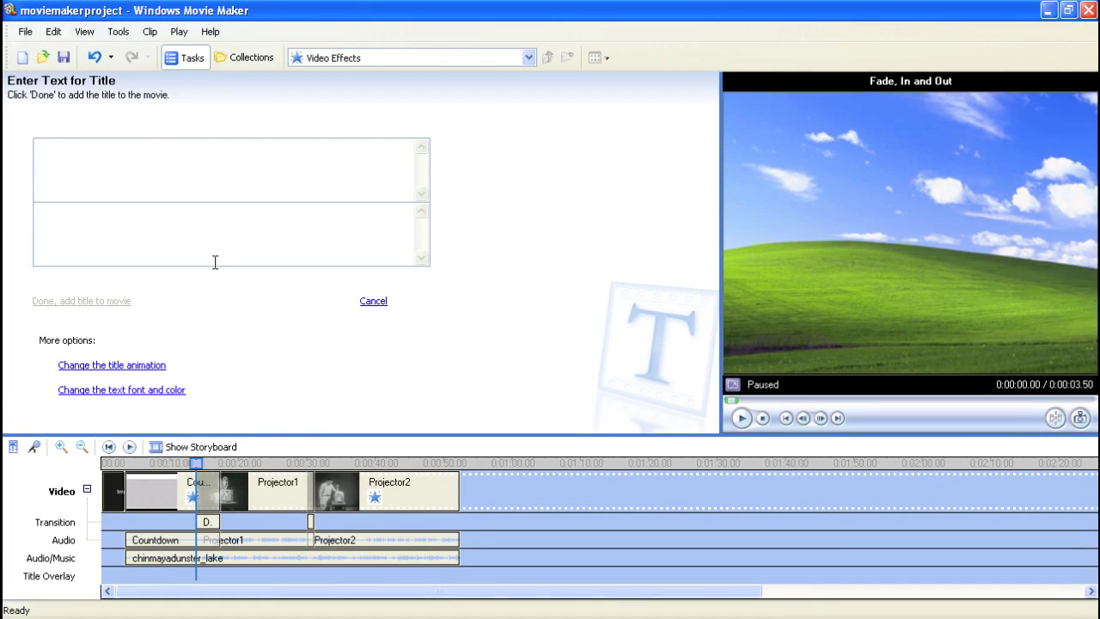
{"action": "type", "text": "16"}
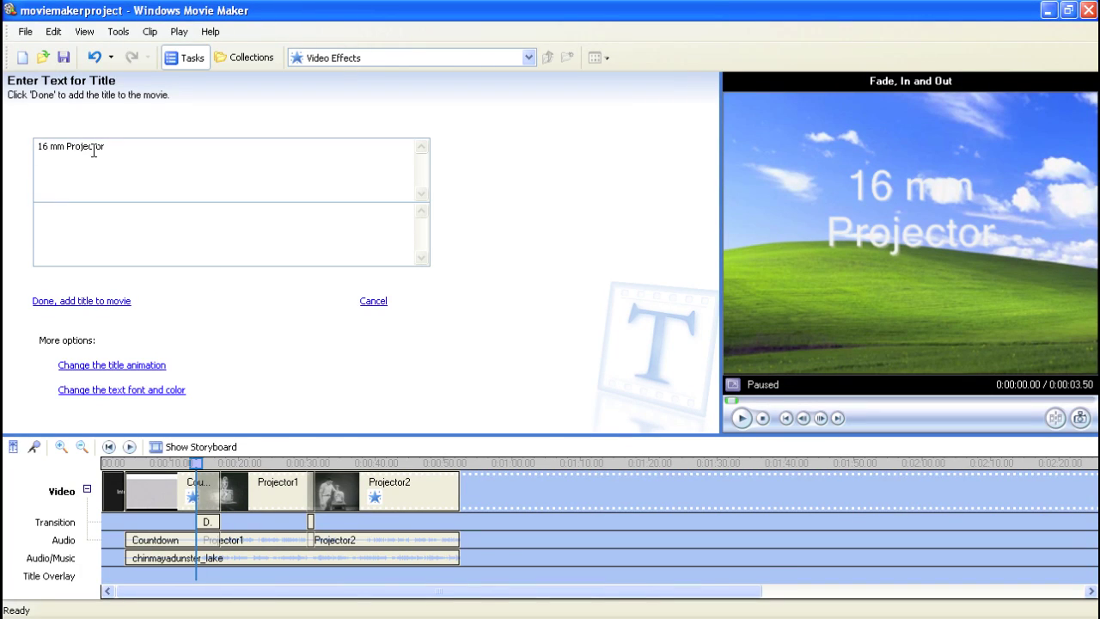
{"action": "left_click", "coordinate": [104, 303]}
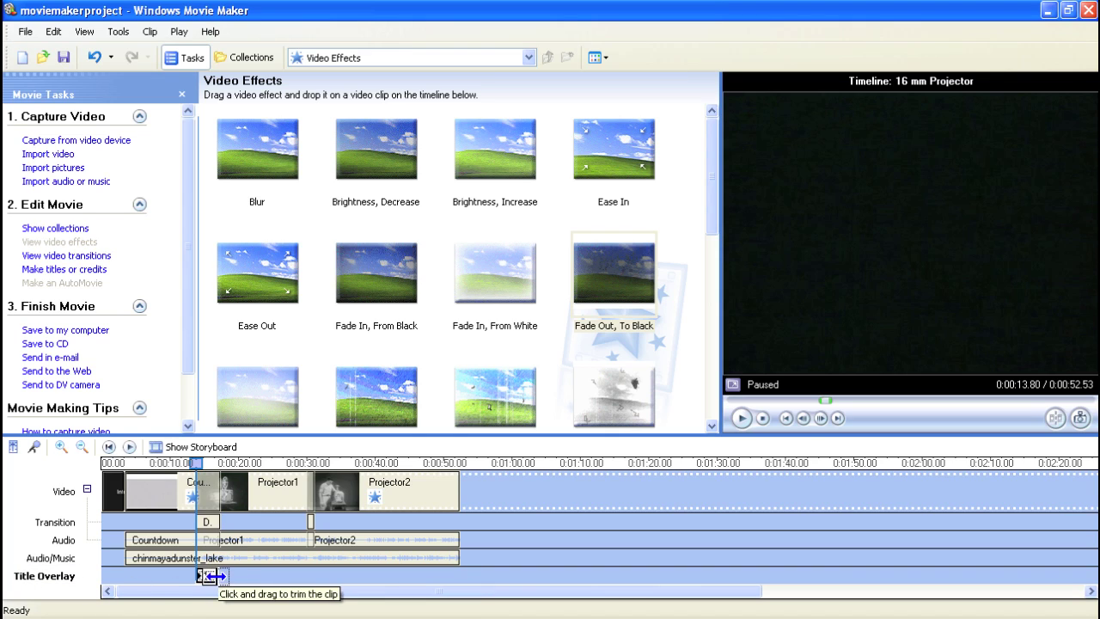
Extend the "16 mm Projector" title overlay to about 0:00:22 on the timeline and preview it over the Projector1 clip.
{"action": "left_click_drag", "start_coordinate": [211, 576], "coordinate": [247, 577]}
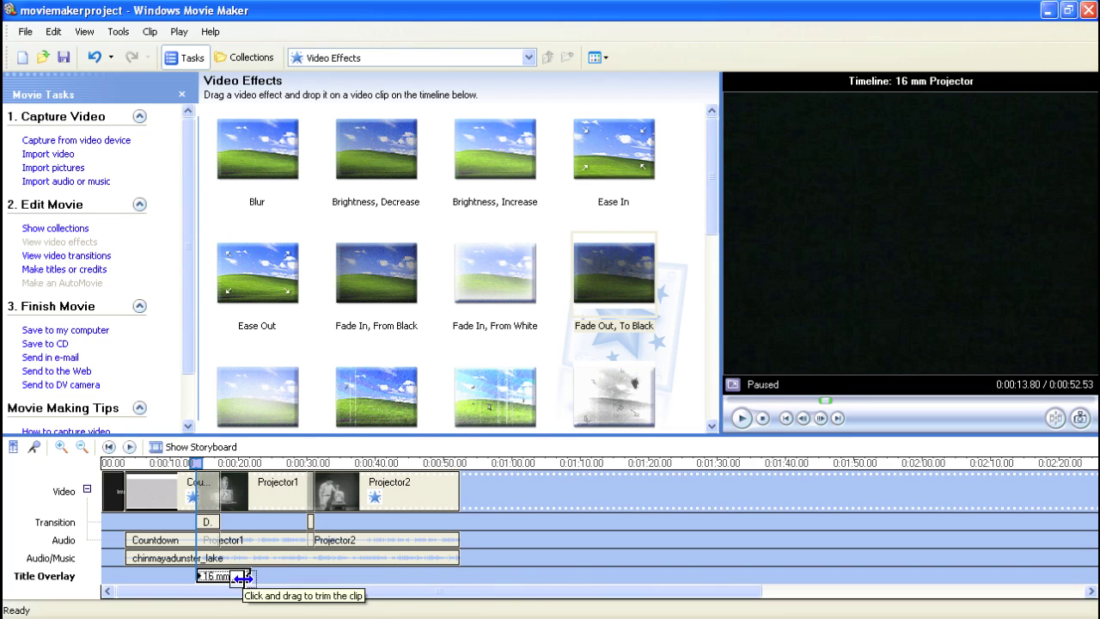
{"action": "left_click_drag", "start_coordinate": [245, 578], "coordinate": [251, 576]}
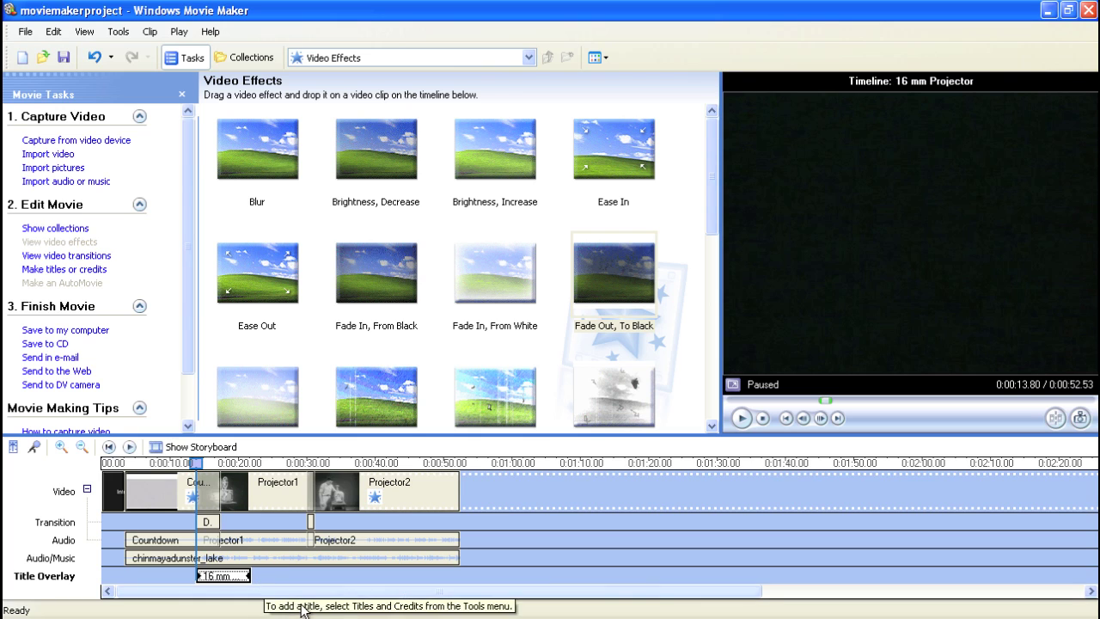
{"action": "left_click", "coordinate": [740, 419]}
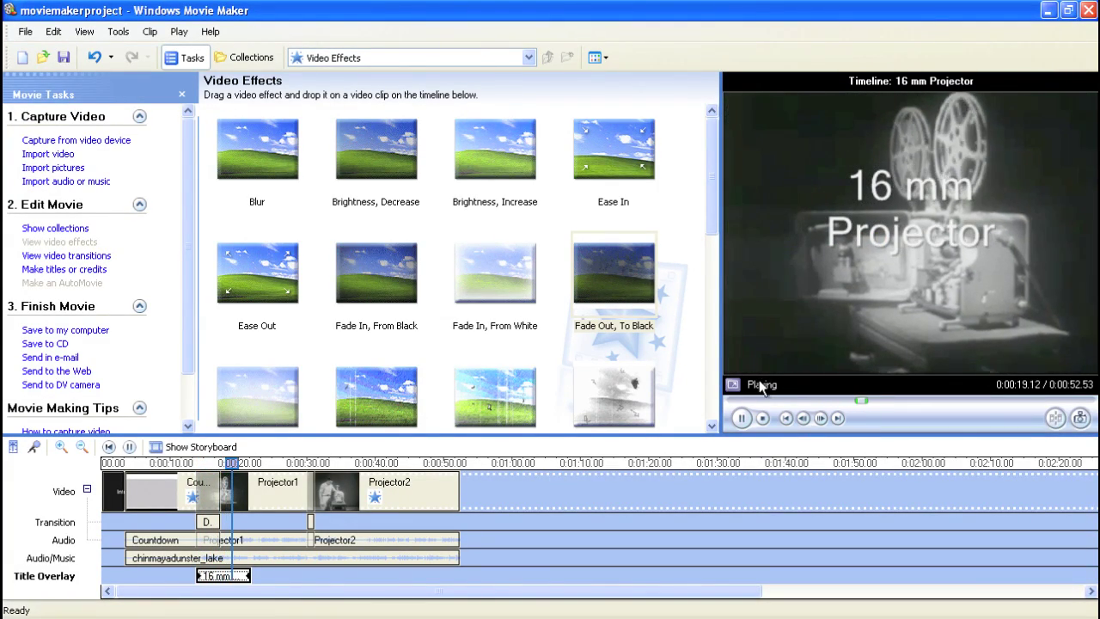
{"action": "left_click", "coordinate": [742, 419]}
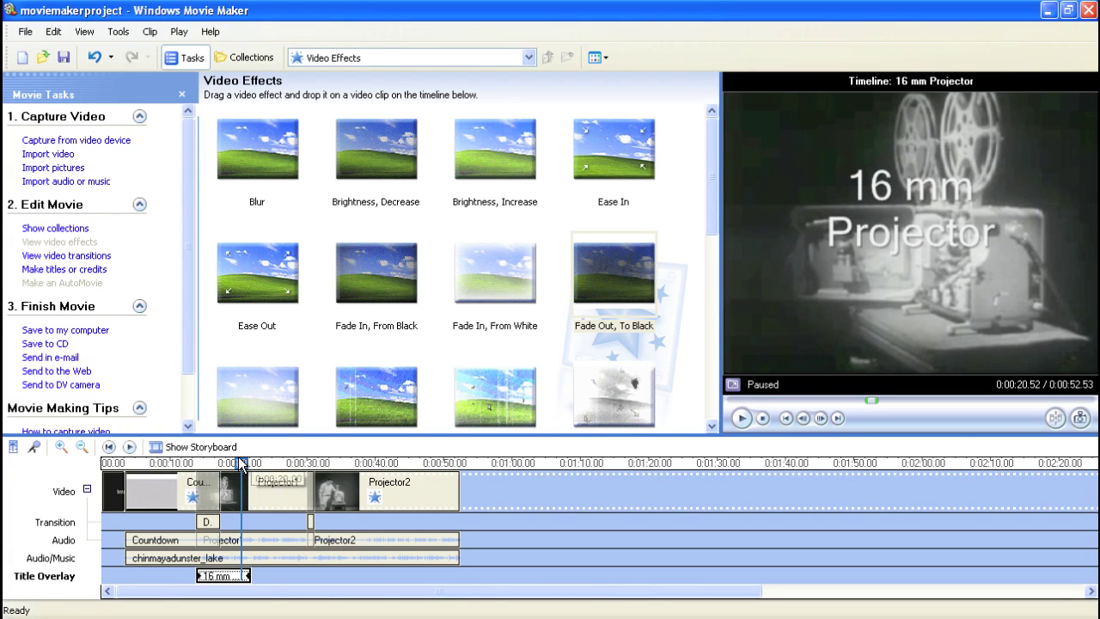
{"action": "left_click_drag", "start_coordinate": [241, 464], "coordinate": [228, 465]}
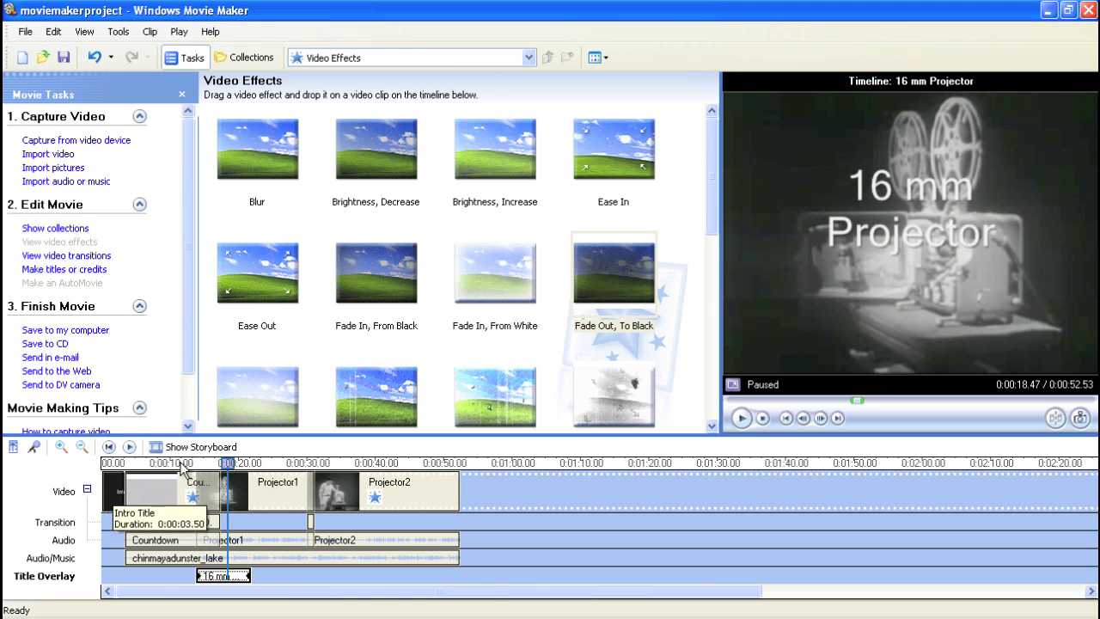
{"action": "left_click_drag", "start_coordinate": [112, 491], "coordinate": [225, 572]}
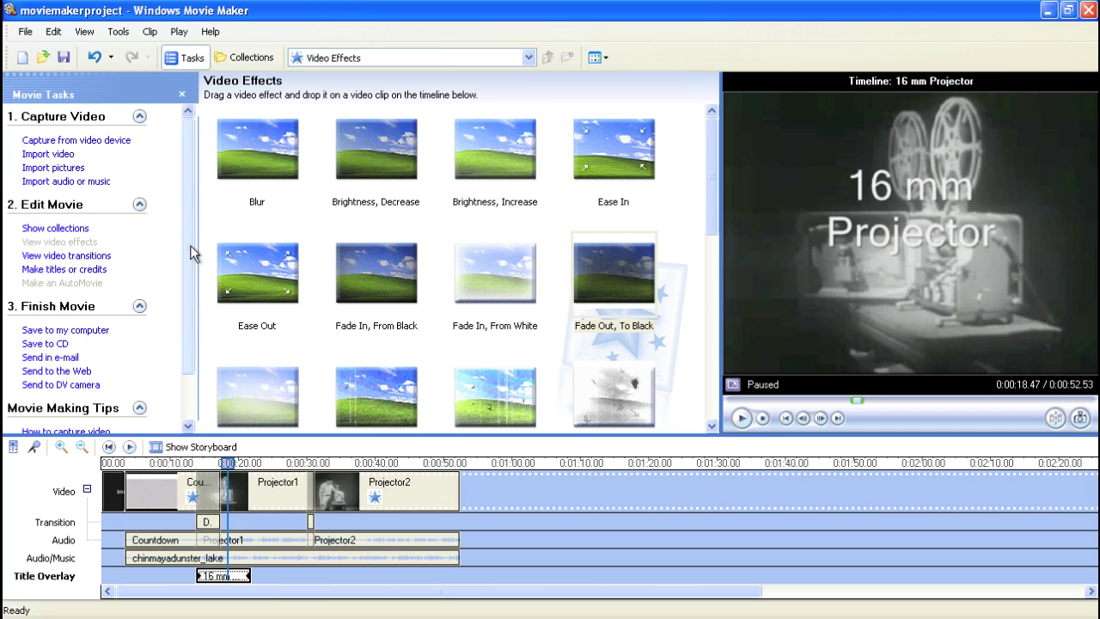
Save the project, and start saving the movie to the computer as moviemakerproject on the Desktop.
{"action": "left_click", "coordinate": [20, 33]}
{"action": "left_click", "coordinate": [46, 91]}
{"action": "left_click_drag", "start_coordinate": [191, 205], "coordinate": [192, 244]}
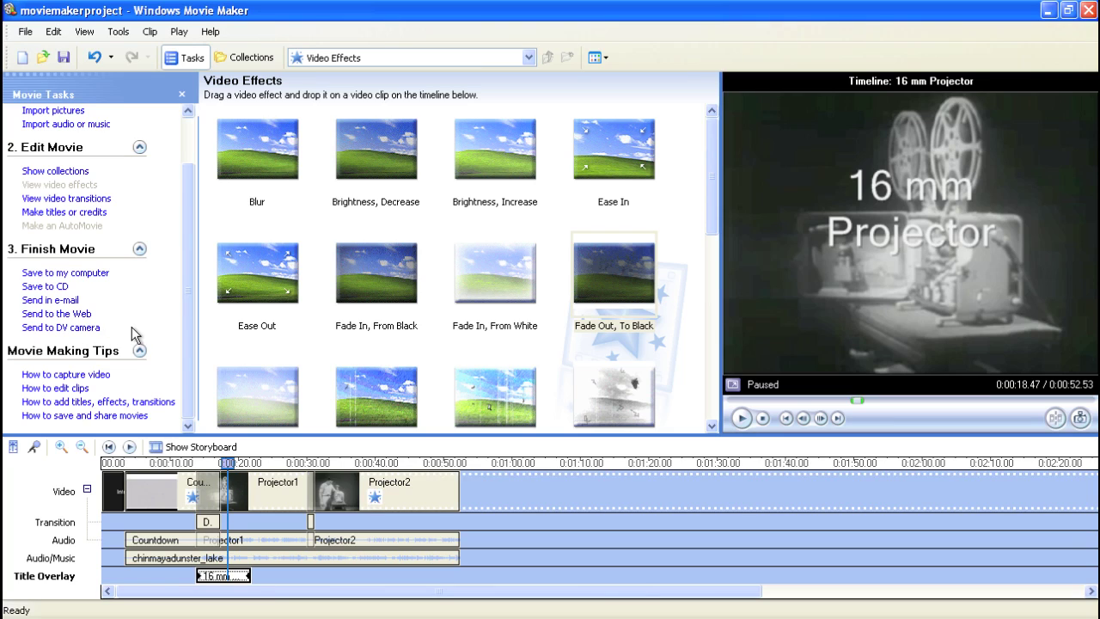
{"action": "left_click", "coordinate": [85, 274]}
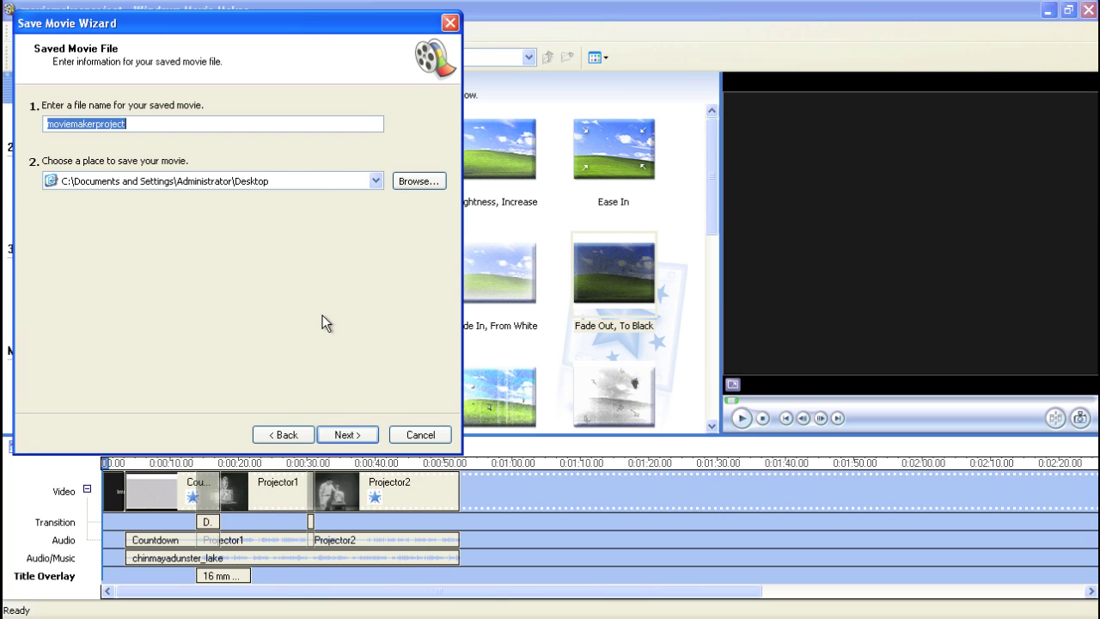
{"action": "left_click", "coordinate": [346, 435]}
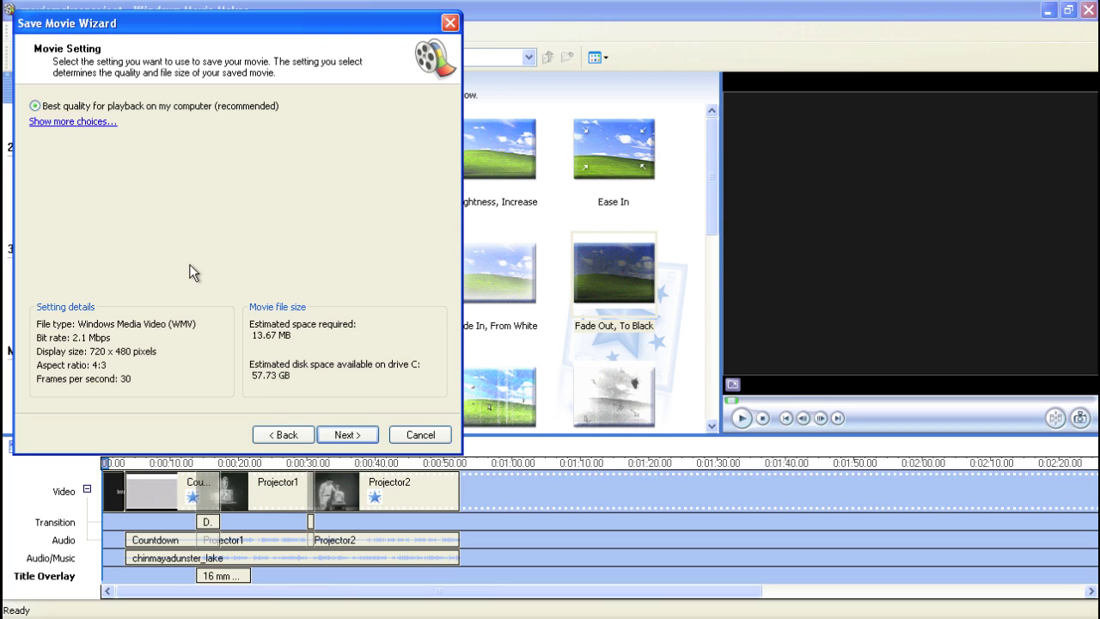
Show more movie settings and try the best fit to file size, DV-AVI (NTSC) and High quality video (NTSC) options.
{"action": "left_click", "coordinate": [87, 125]}
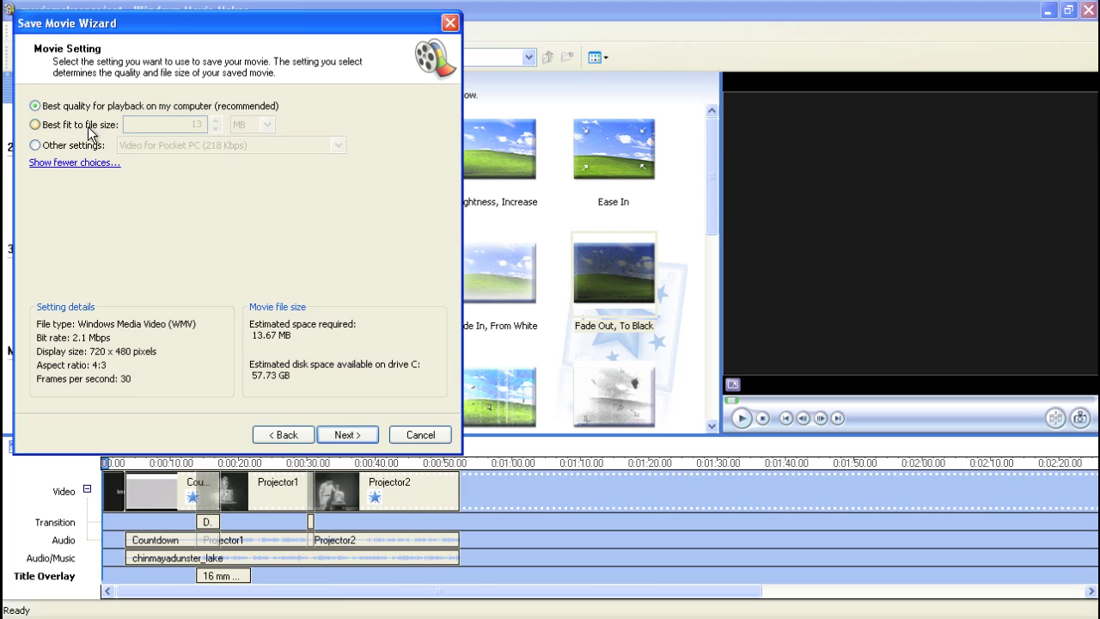
{"action": "left_click", "coordinate": [35, 126]}
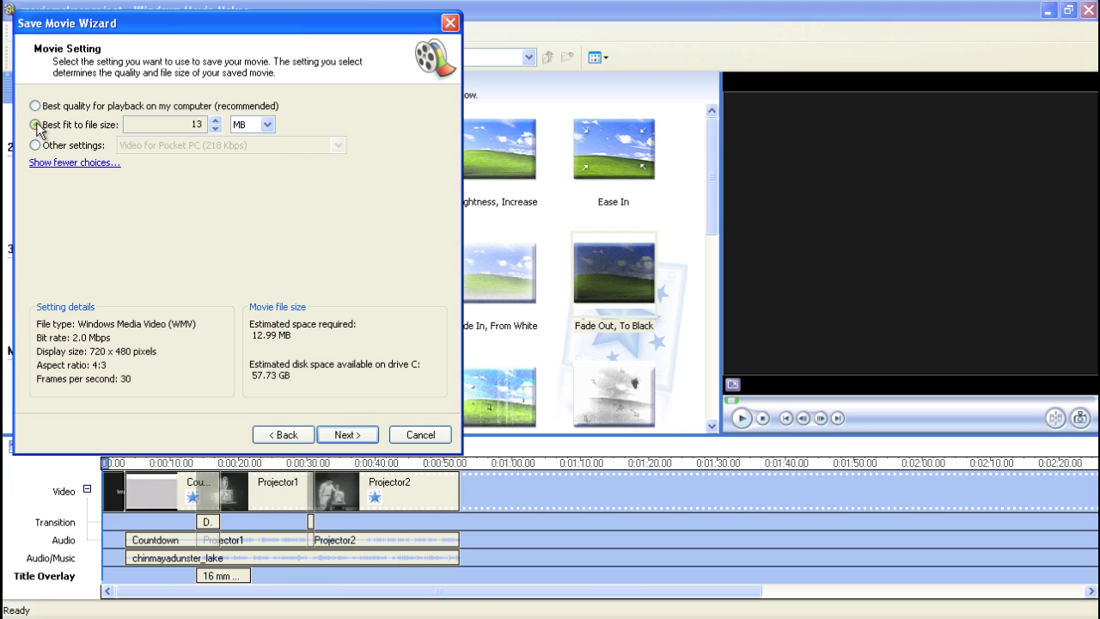
{"action": "left_click", "coordinate": [35, 146]}
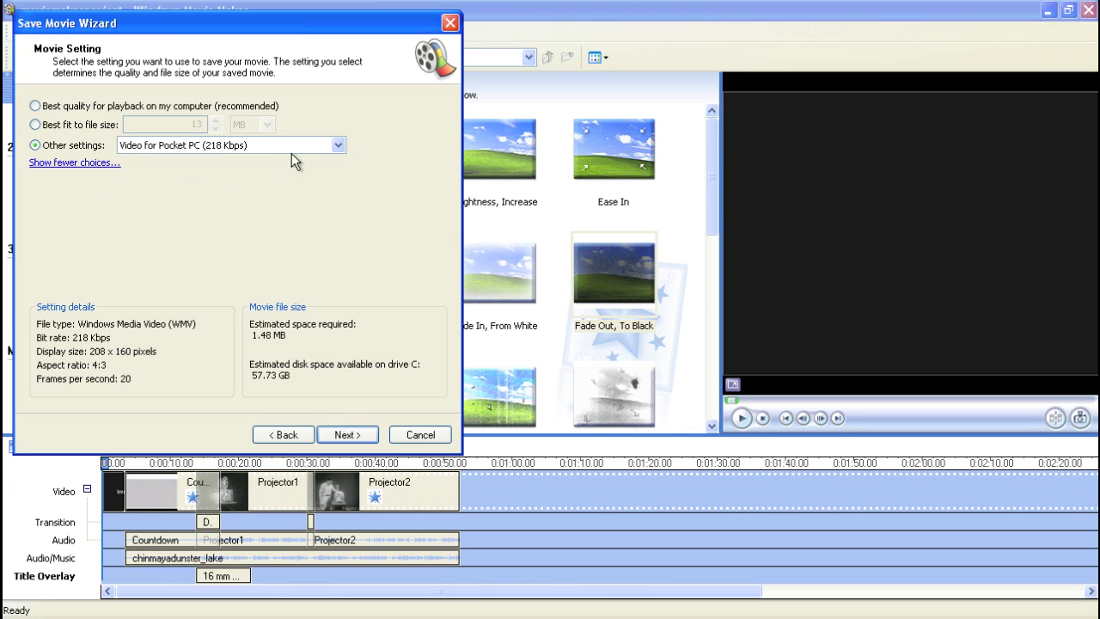
{"action": "left_click", "coordinate": [338, 146]}
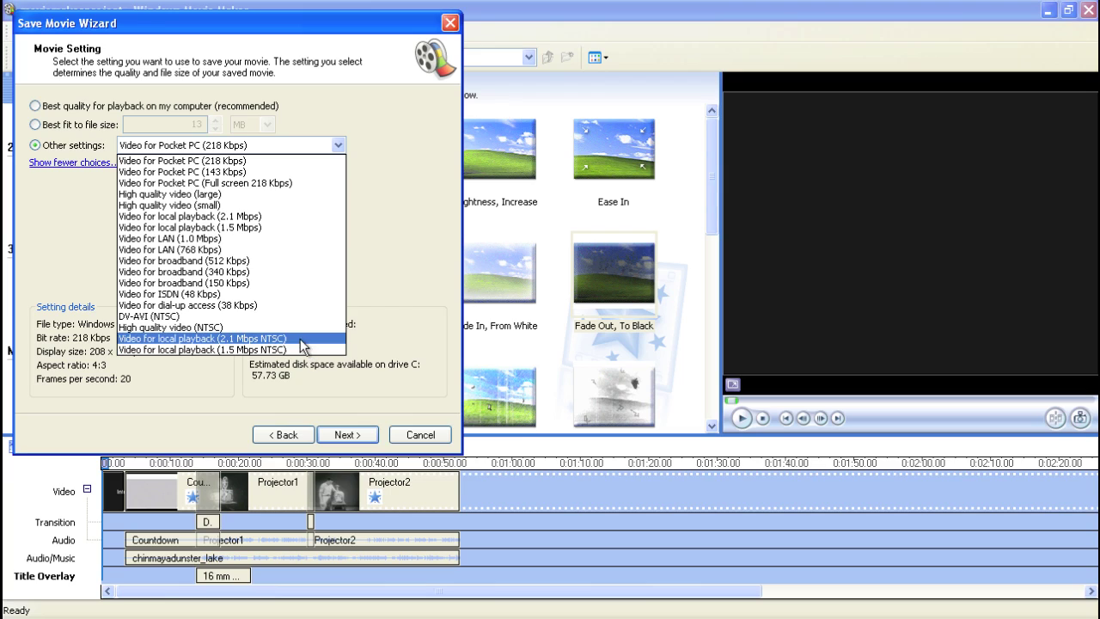
{"action": "left_click", "coordinate": [184, 318]}
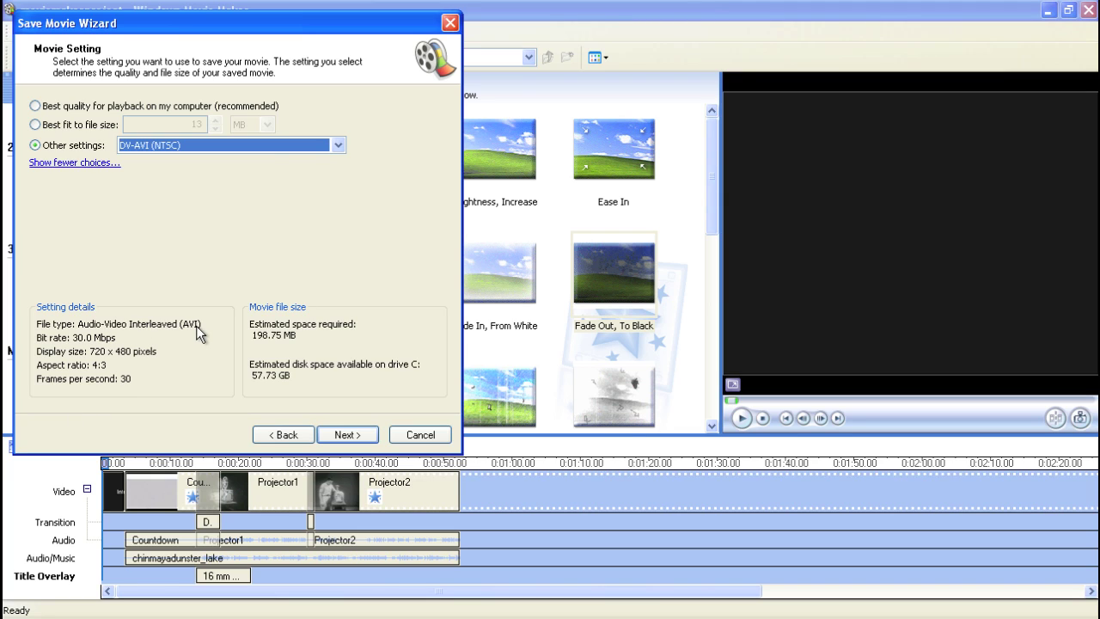
{"action": "left_click", "coordinate": [338, 145]}
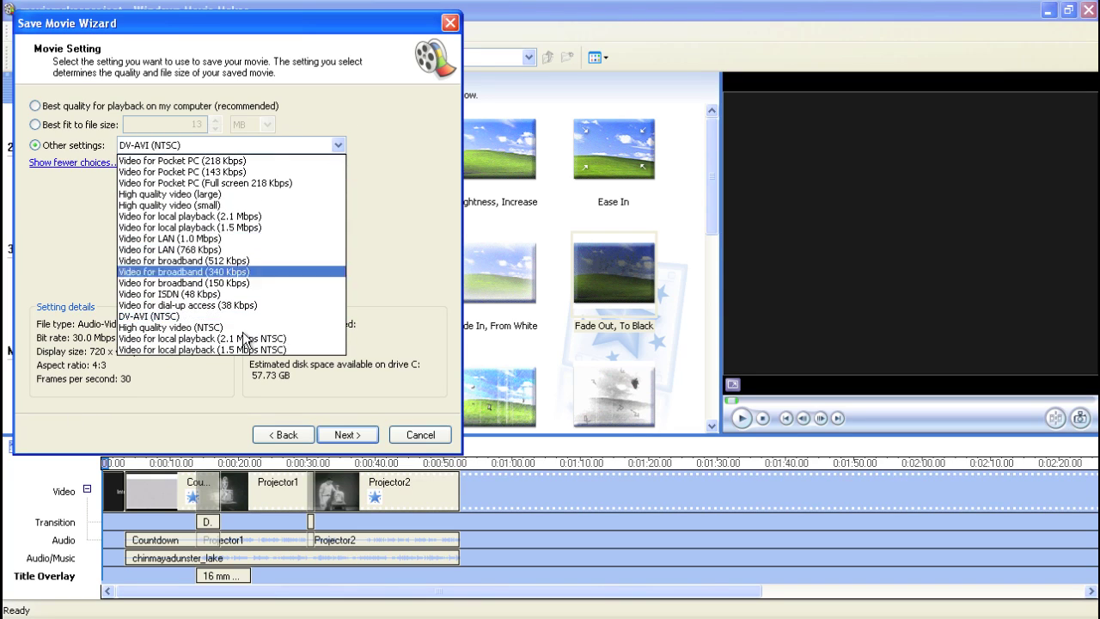
{"action": "left_click", "coordinate": [226, 331]}
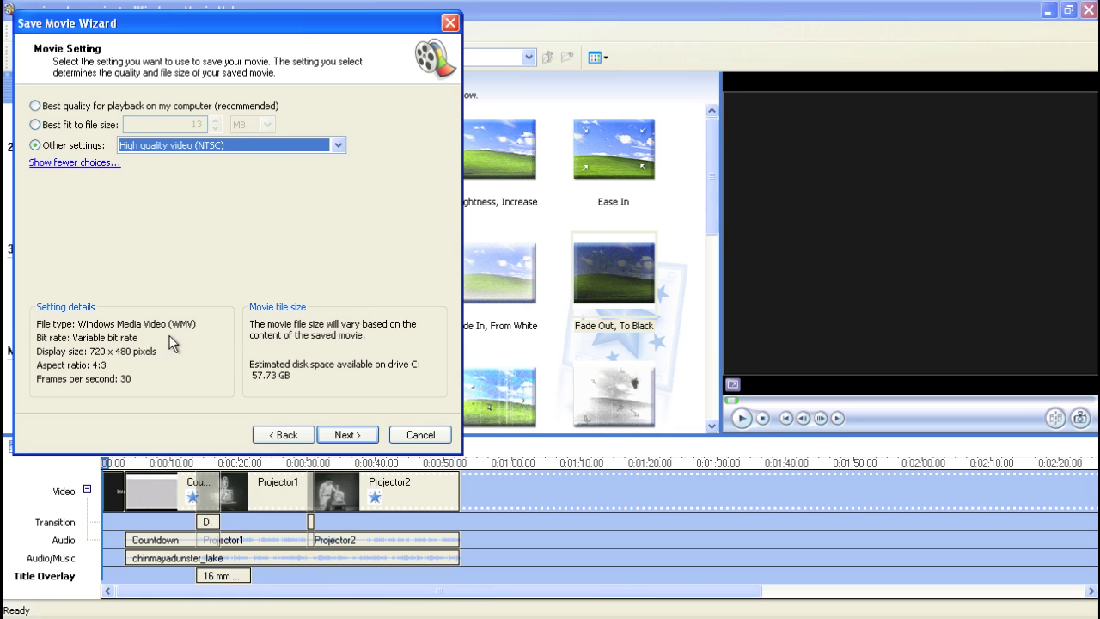
{"action": "left_click", "coordinate": [340, 147]}
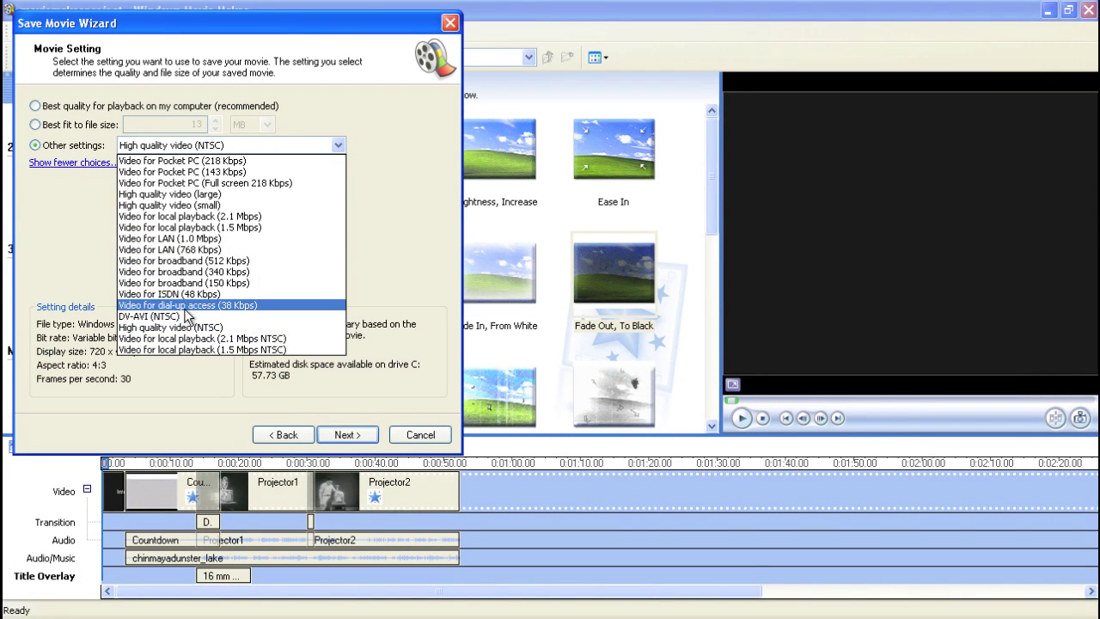
{"action": "left_click", "coordinate": [35, 181]}
Save the movie in best quality for playback on the computer and finish the wizard without playing the movie.
{"action": "left_click", "coordinate": [35, 106]}
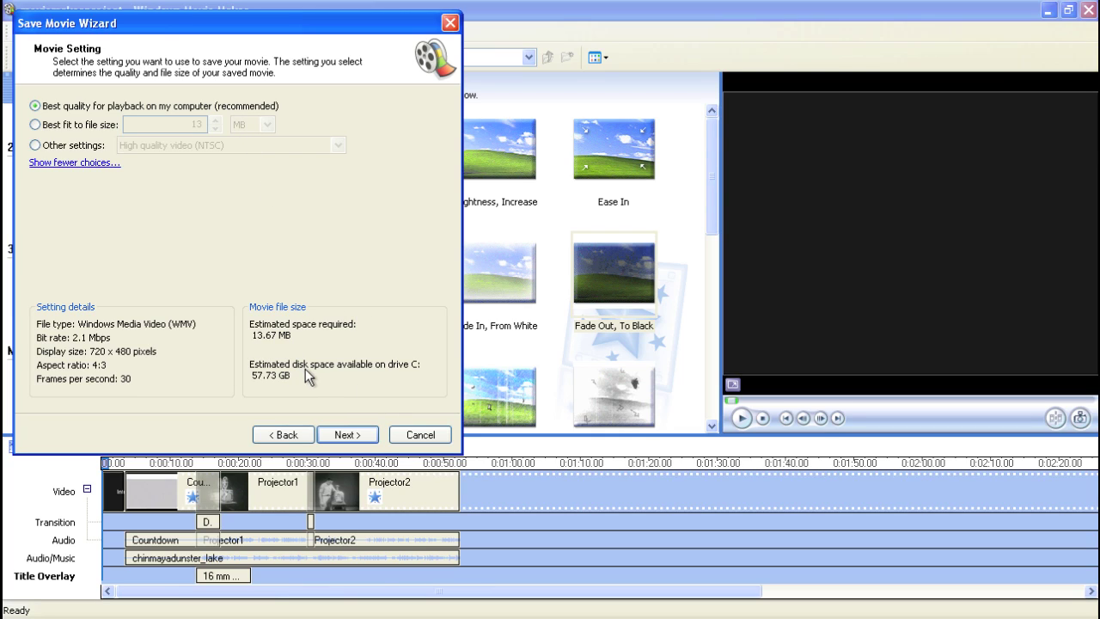
{"action": "left_click", "coordinate": [356, 437]}
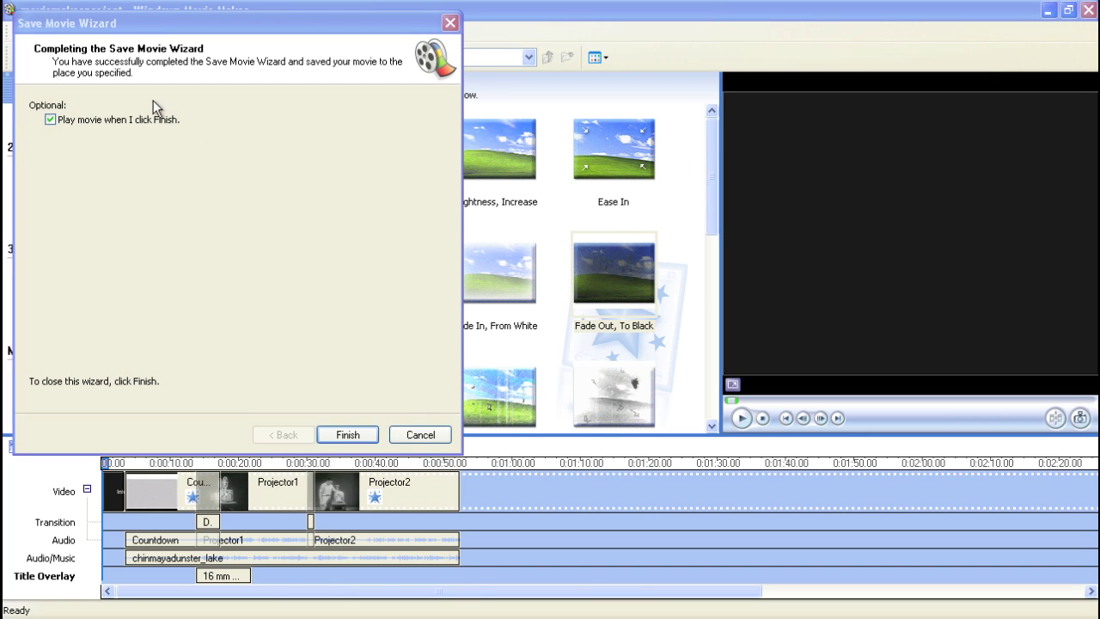
{"action": "left_click", "coordinate": [49, 120]}
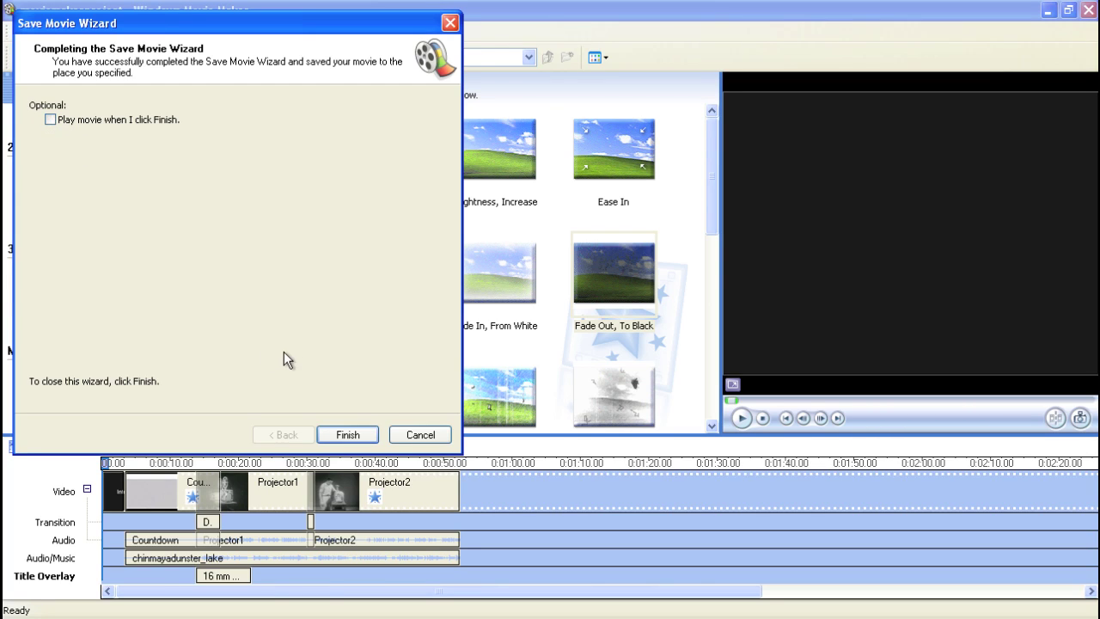
{"action": "left_click", "coordinate": [348, 434]}
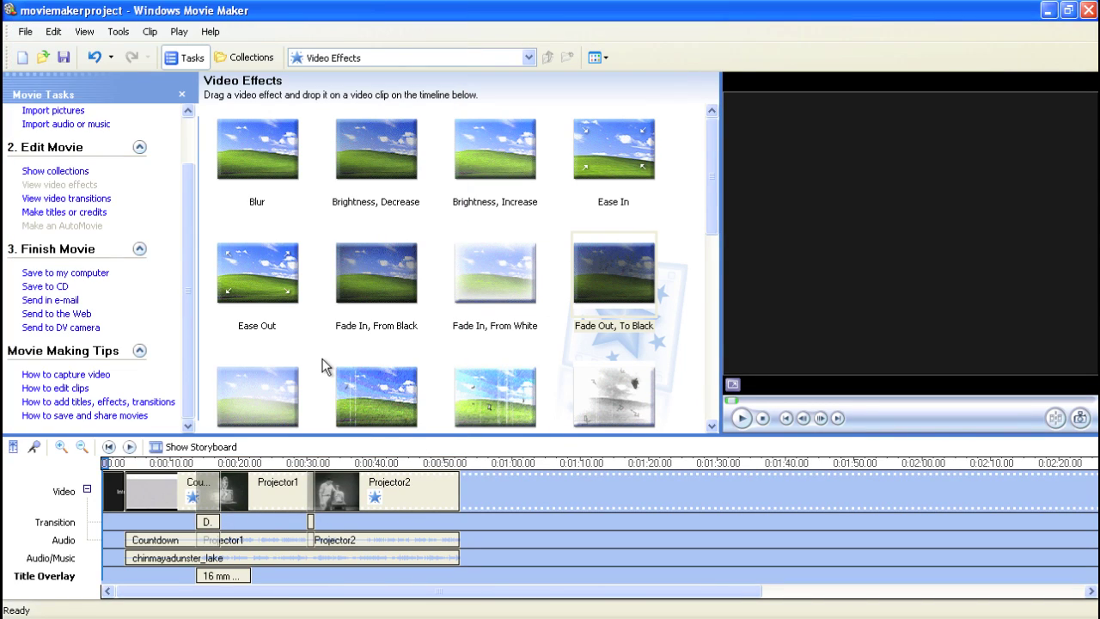